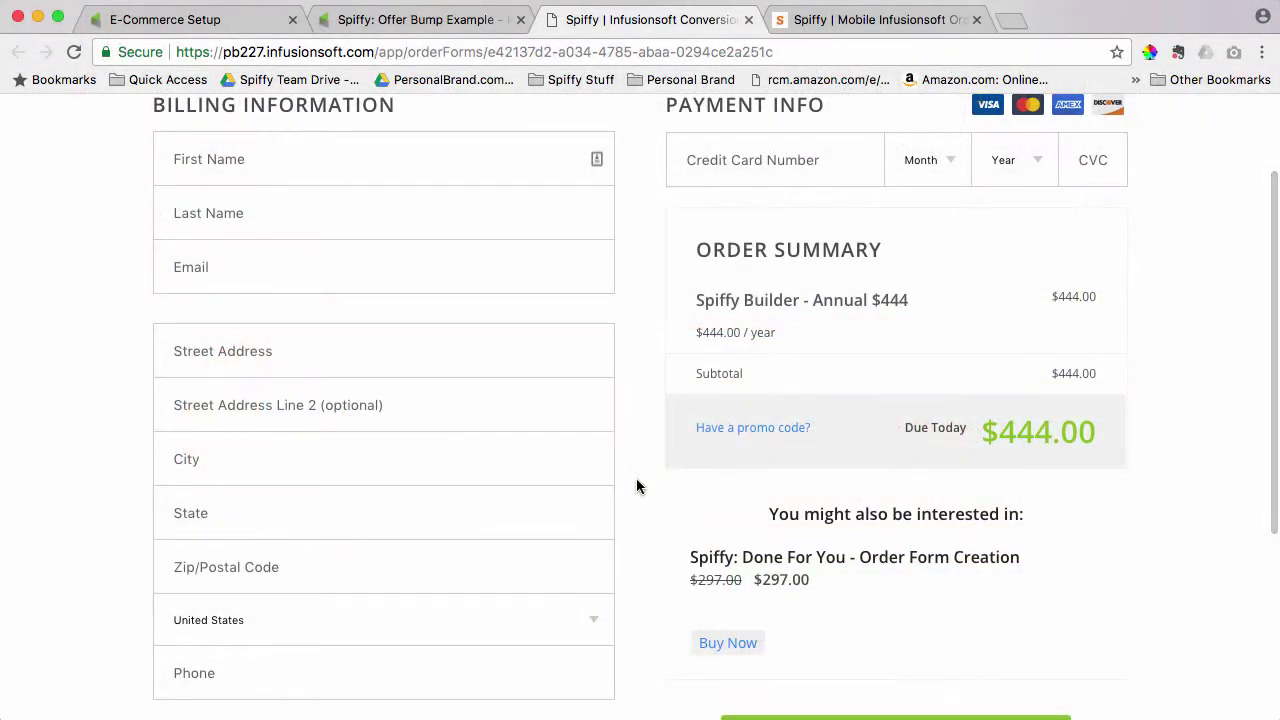
- Reload the Infusionsoft E-Commerce Setup page from the main navigation menu
{"action": "scroll", "coordinate": [636, 380], "scroll_direction": "up", "scroll_amount": 1}
{"action": "scroll", "coordinate": [636, 363], "scroll_direction": "down", "scroll_amount": 2}
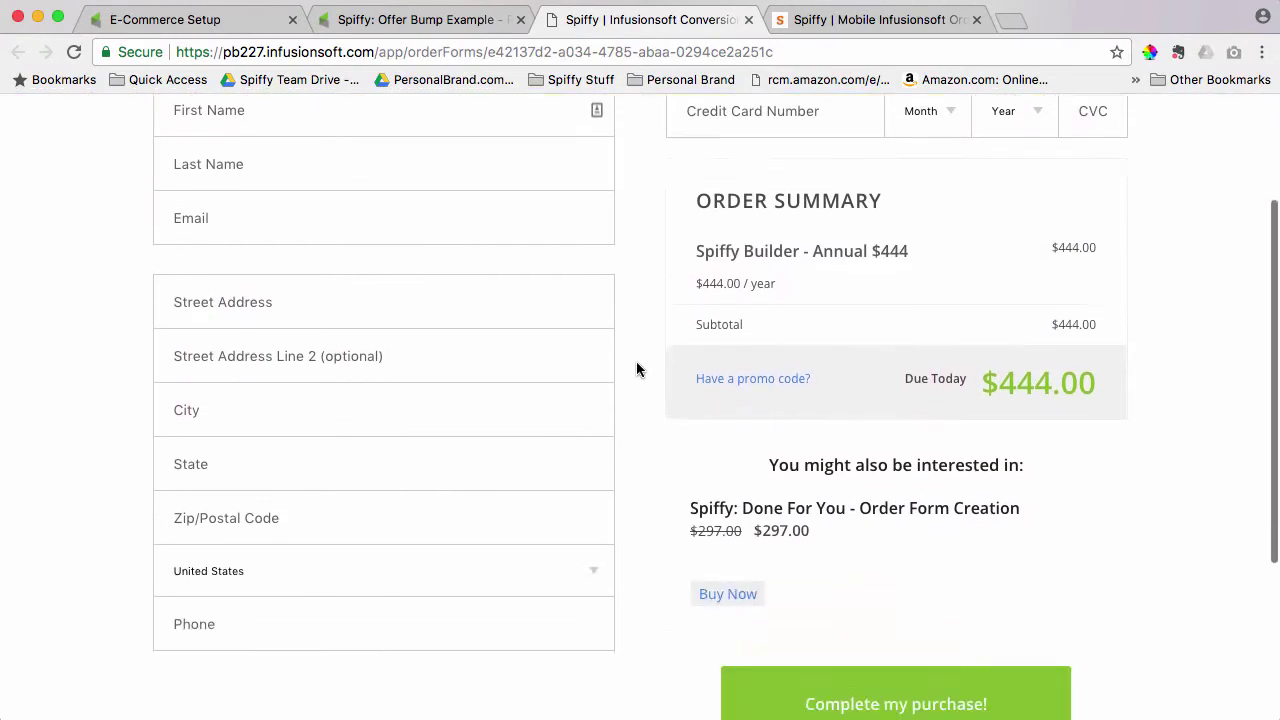
{"action": "scroll", "coordinate": [636, 369], "scroll_direction": "down", "scroll_amount": 1}
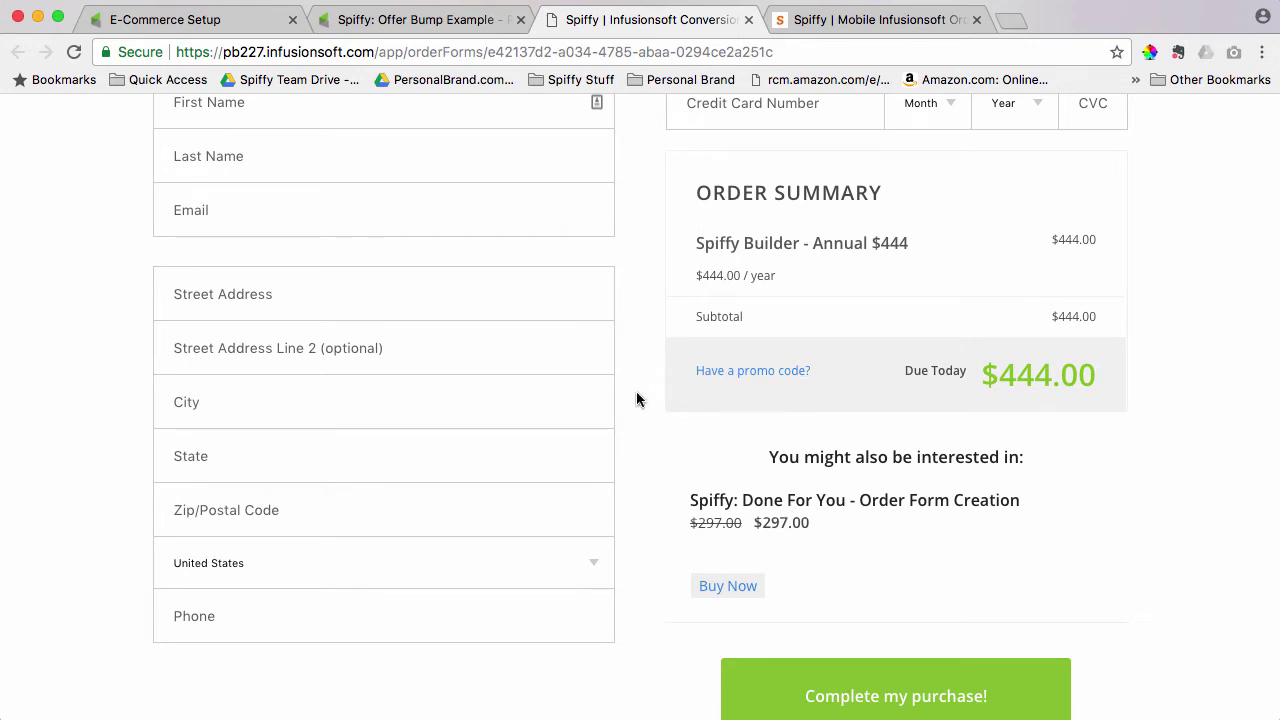
{"action": "left_click", "coordinate": [220, 22]}
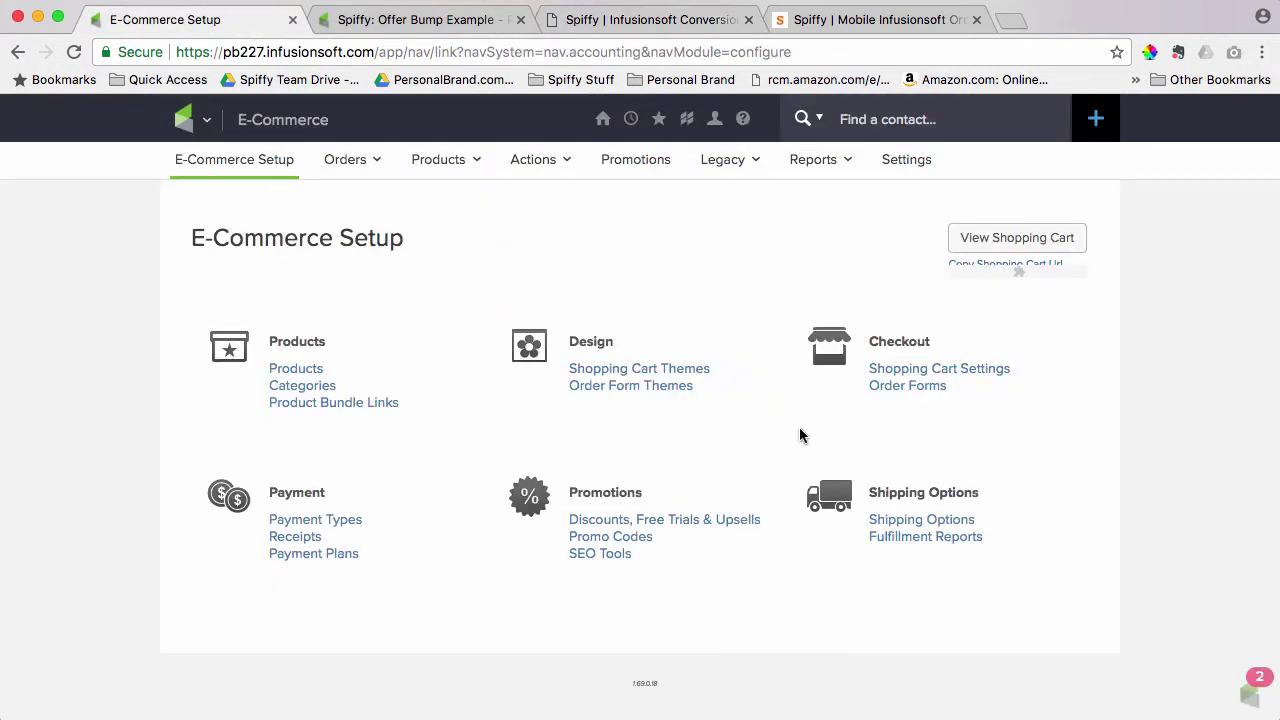
{"action": "left_click", "coordinate": [204, 121]}
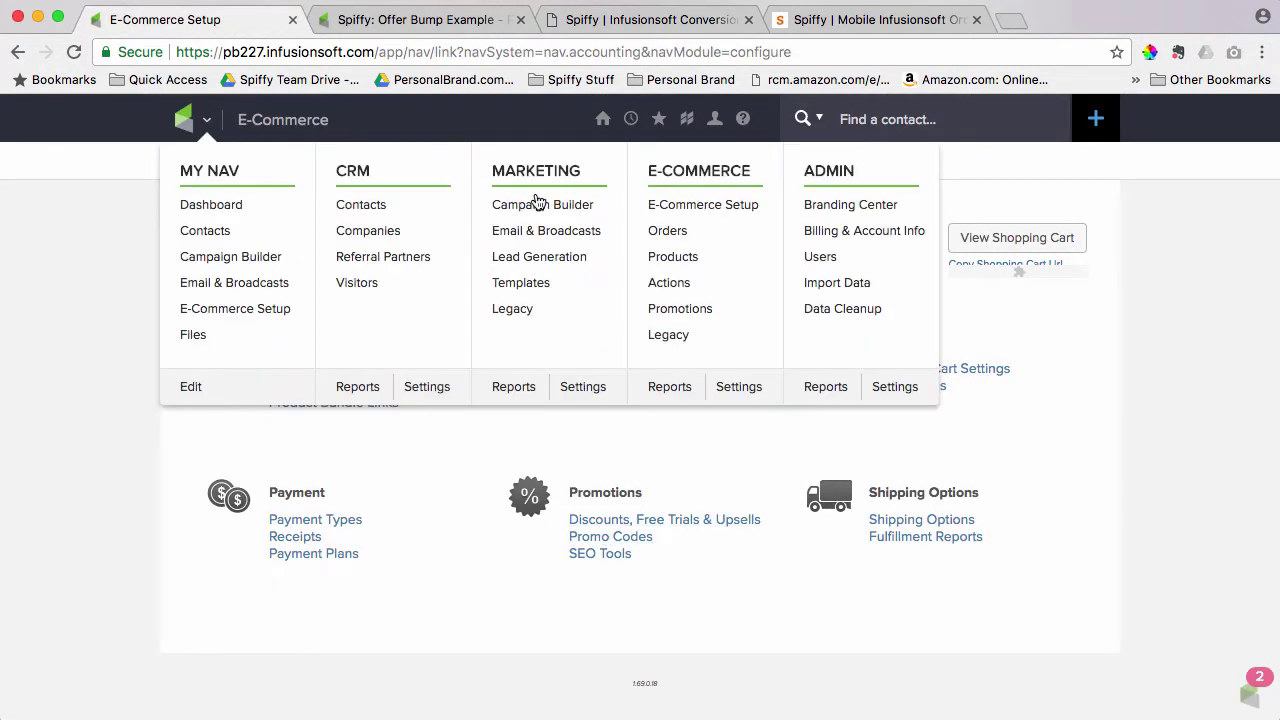
{"action": "left_click", "coordinate": [672, 207]}
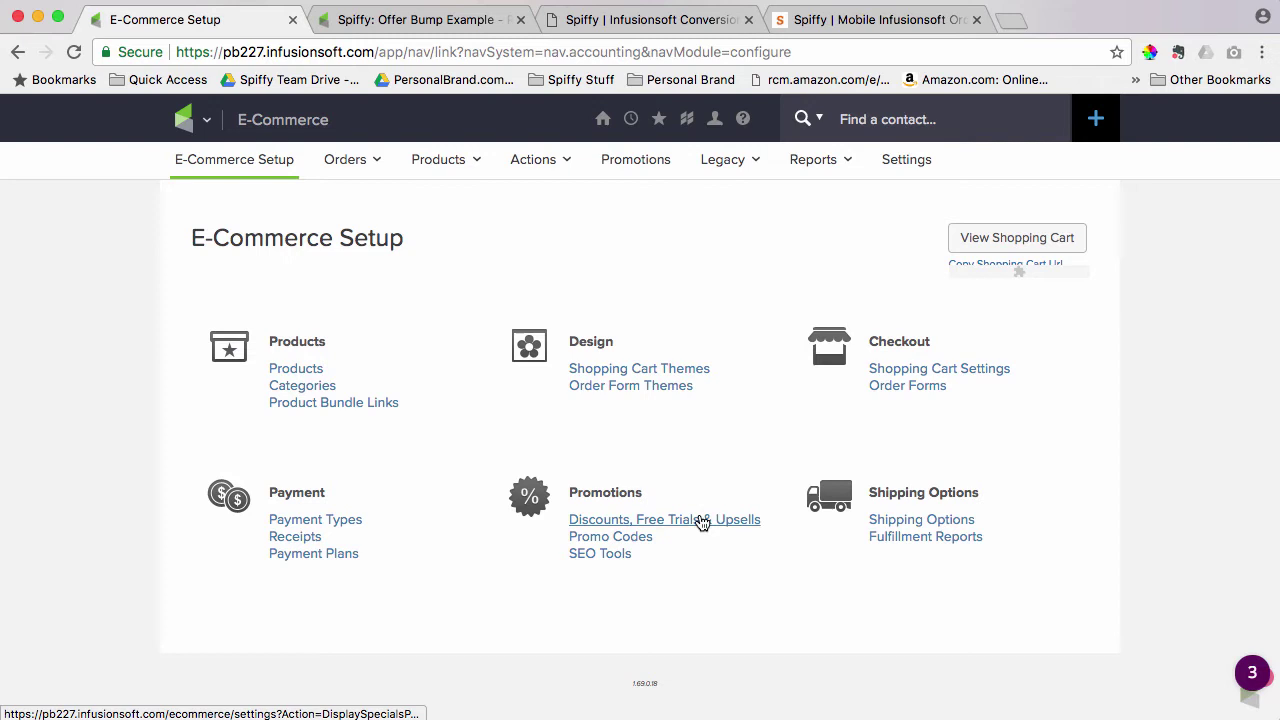
- Review the offer bump order form's setup, then return to the live checkout form
{"action": "left_click", "coordinate": [414, 18]}
{"action": "scroll", "coordinate": [662, 320], "scroll_direction": "up", "scroll_amount": 3}
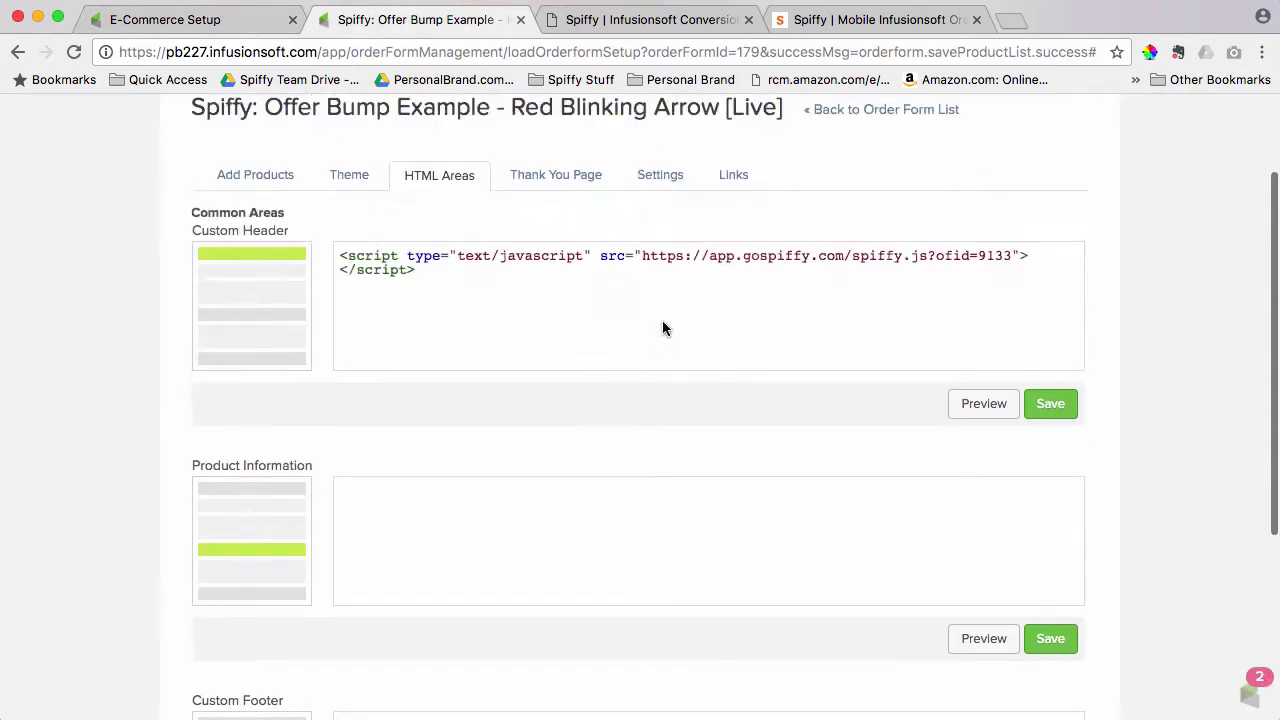
{"action": "scroll", "coordinate": [560, 330], "scroll_direction": "up", "scroll_amount": 1}
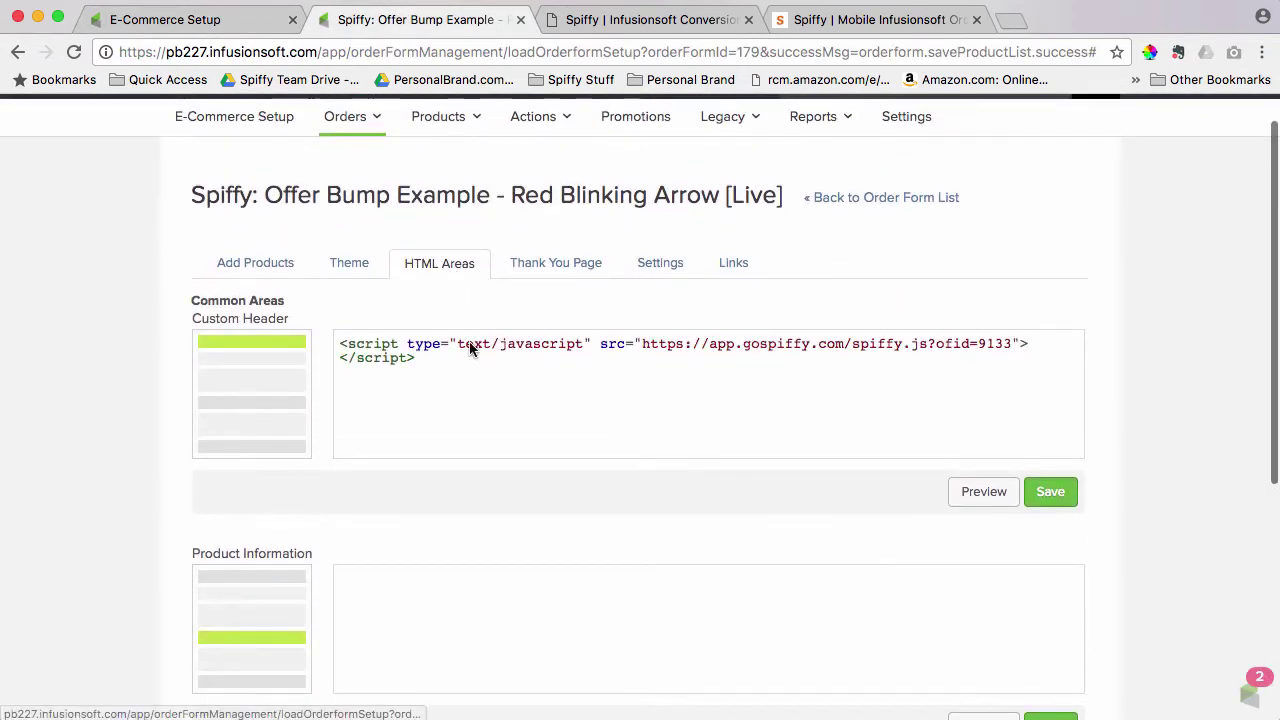
{"action": "left_click", "coordinate": [576, 22]}
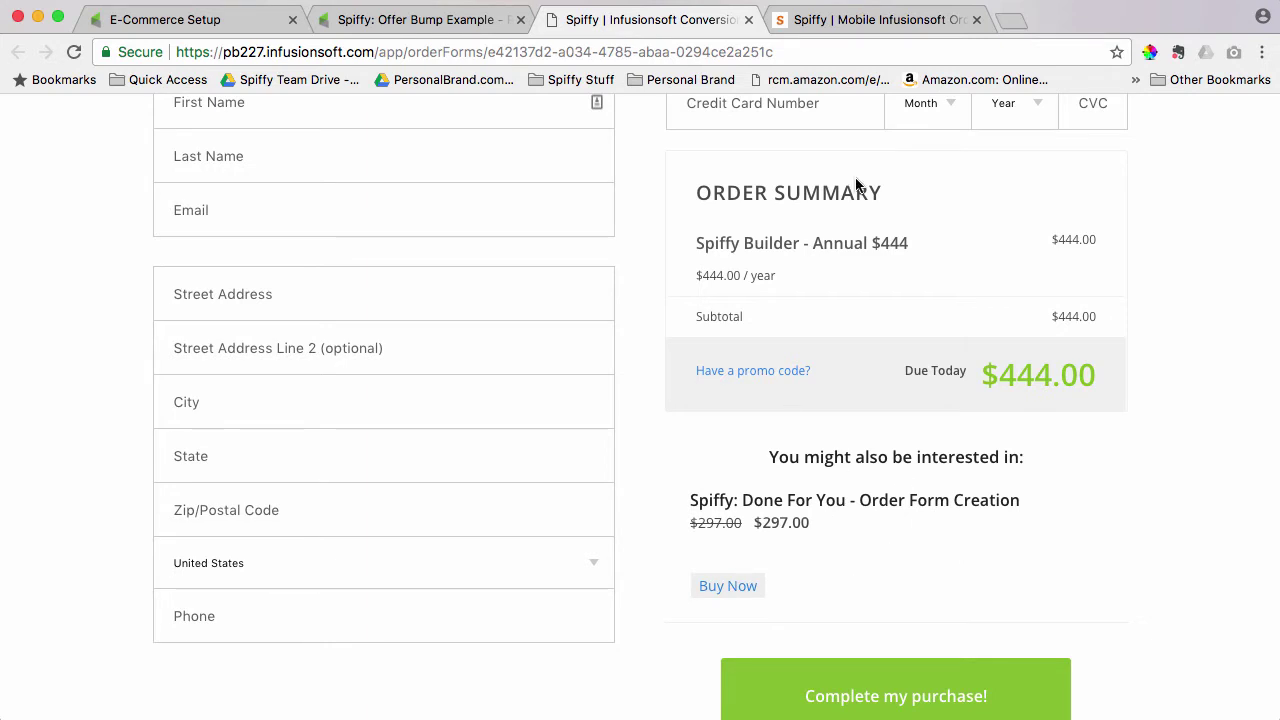
- In Spiffy, go back from the current snippet to the full snippet list
{"action": "left_click", "coordinate": [820, 22]}
{"action": "scroll", "coordinate": [831, 289], "scroll_direction": "up", "scroll_amount": 3}
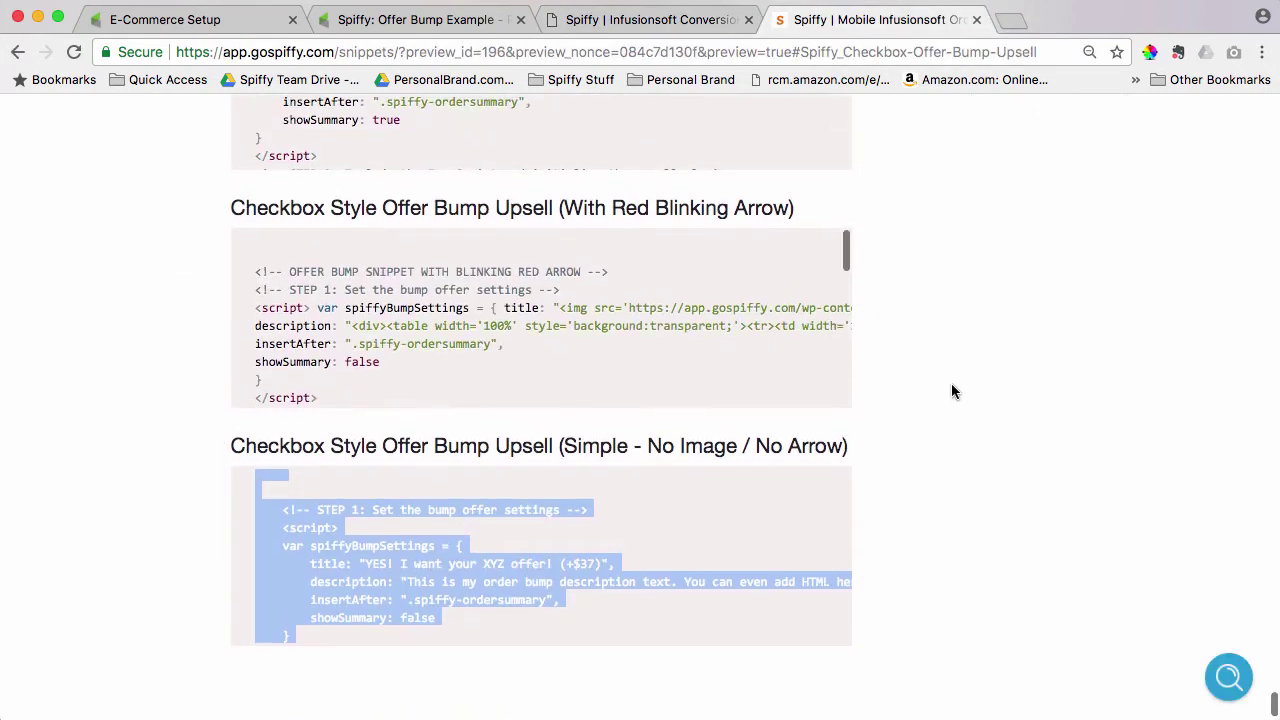
{"action": "scroll", "coordinate": [951, 391], "scroll_direction": "up", "scroll_amount": 10}
{"action": "scroll", "coordinate": [520, 360], "scroll_direction": "up", "scroll_amount": 3}
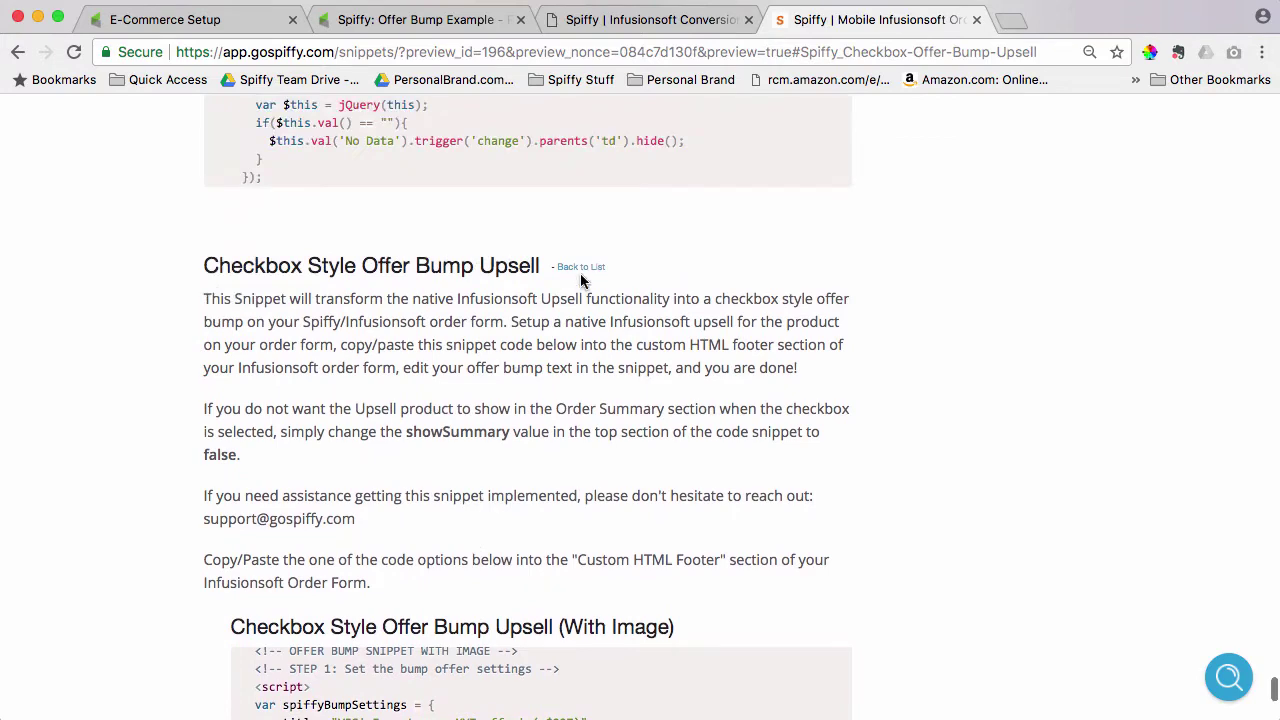
{"action": "left_click", "coordinate": [580, 268]}
- Scroll the Advanced Snippet List to the One-click Upsell / Offer Bumps entries
{"action": "scroll", "coordinate": [823, 443], "scroll_direction": "up", "scroll_amount": 3}
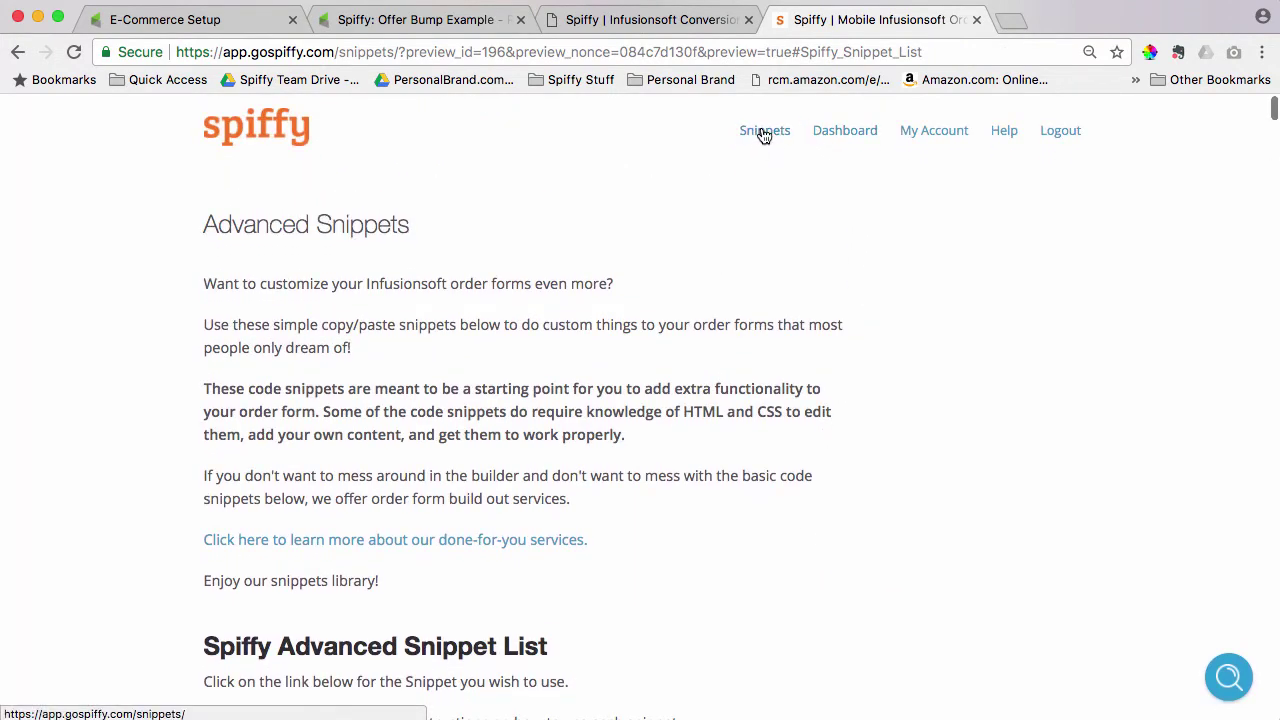
{"action": "scroll", "coordinate": [738, 371], "scroll_direction": "down", "scroll_amount": 2}
{"action": "scroll", "coordinate": [738, 371], "scroll_direction": "down", "scroll_amount": 10}
{"action": "scroll", "coordinate": [738, 371], "scroll_direction": "down", "scroll_amount": 3}
{"action": "scroll", "coordinate": [738, 371], "scroll_direction": "down", "scroll_amount": 2}
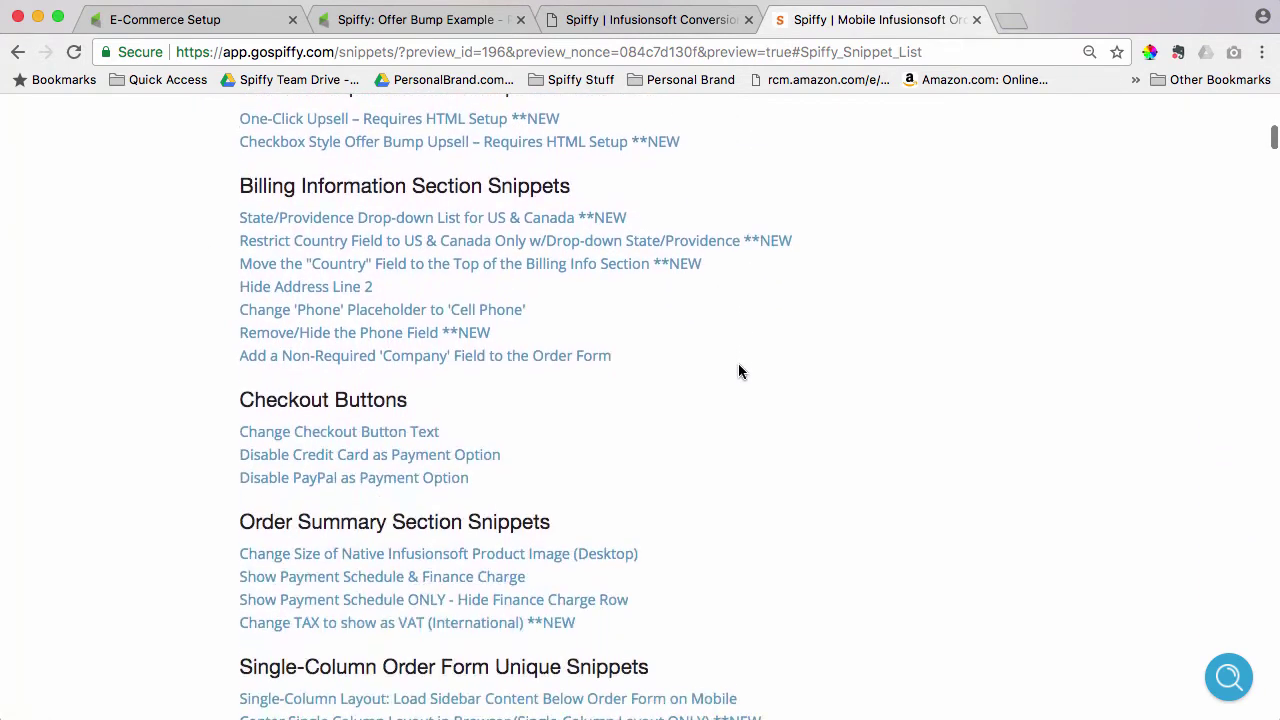
{"action": "scroll", "coordinate": [738, 371], "scroll_direction": "down", "scroll_amount": 3}
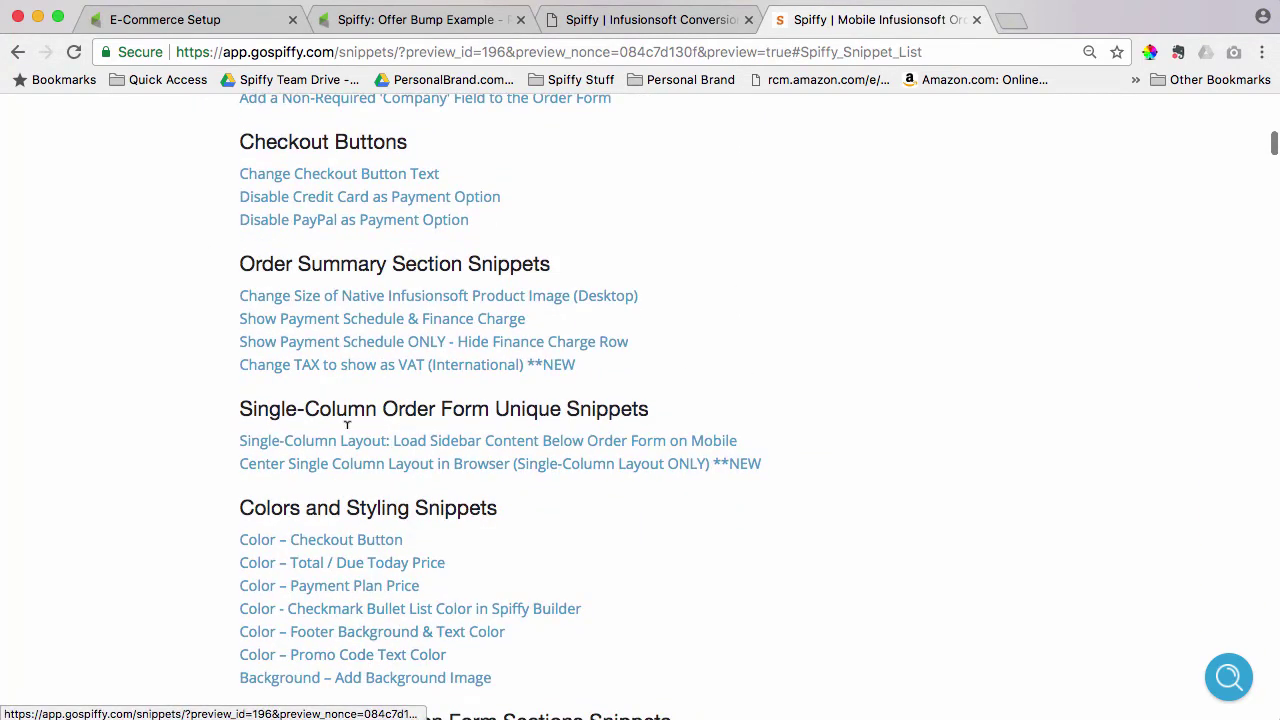
{"action": "scroll", "coordinate": [739, 327], "scroll_direction": "up", "scroll_amount": 2}
{"action": "scroll", "coordinate": [739, 327], "scroll_direction": "up", "scroll_amount": 1}
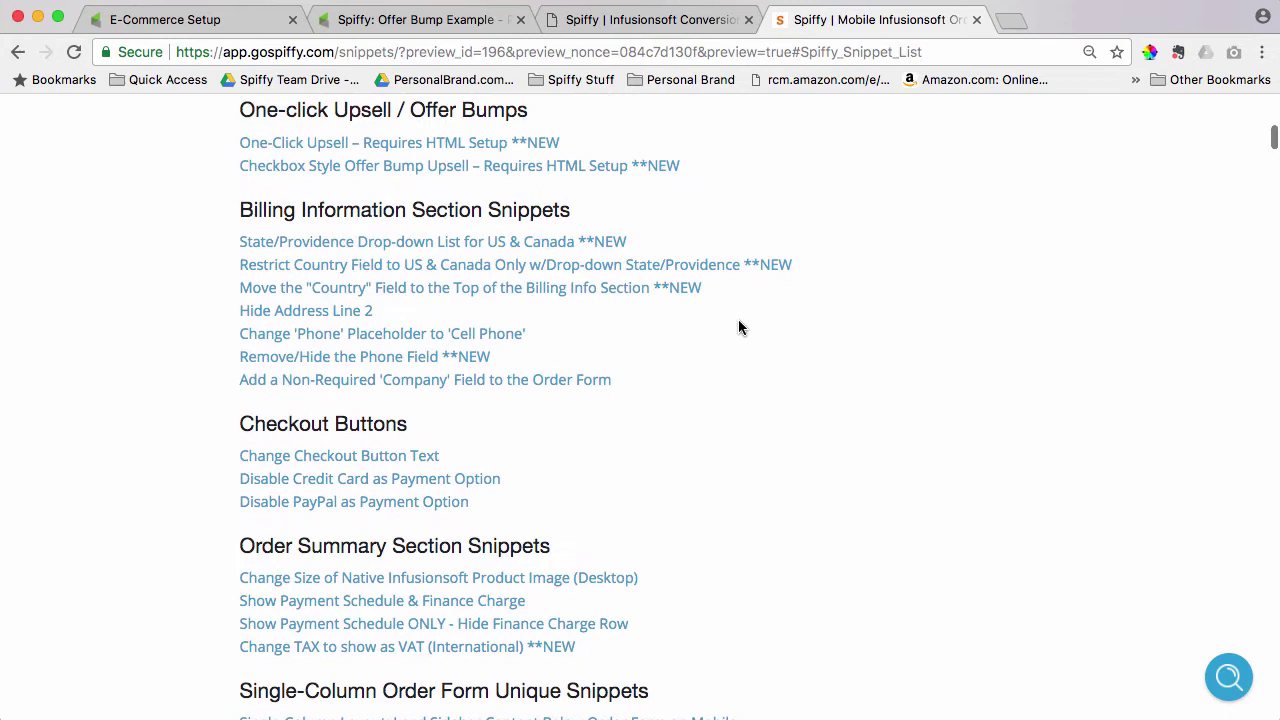
{"action": "scroll", "coordinate": [739, 327], "scroll_direction": "up", "scroll_amount": 2}
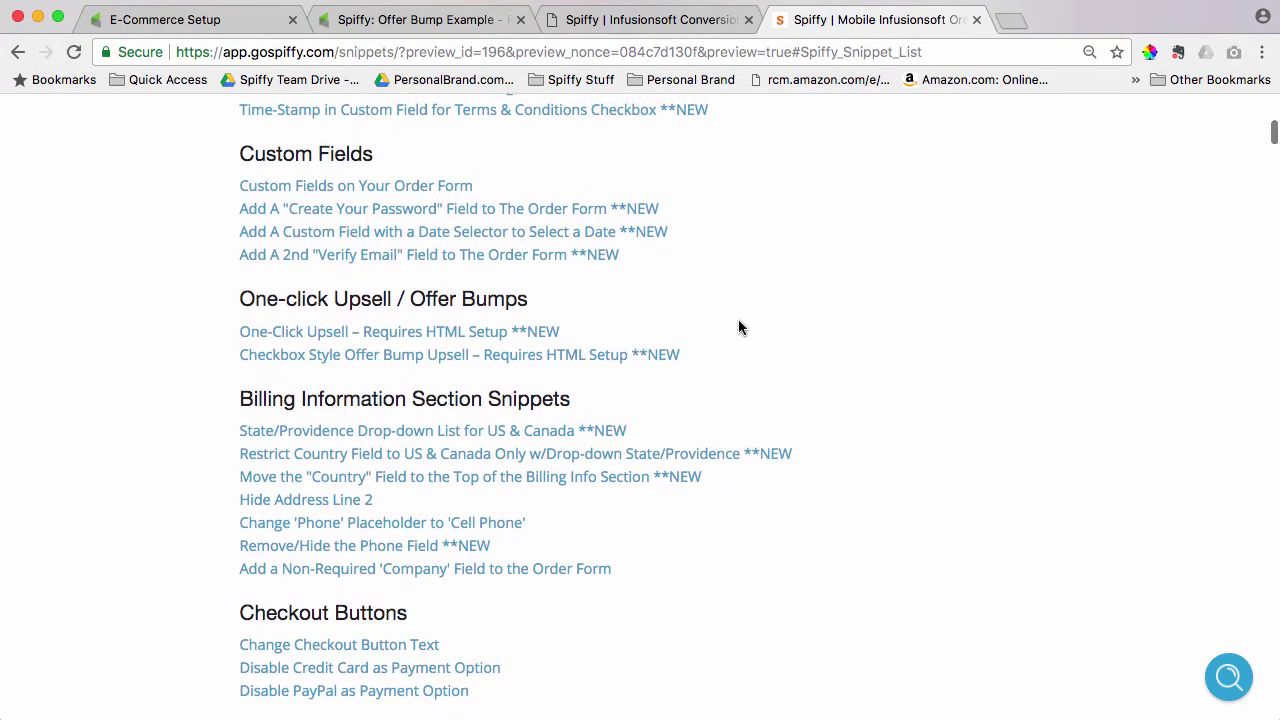
{"action": "scroll", "coordinate": [738, 327], "scroll_direction": "up", "scroll_amount": 1}
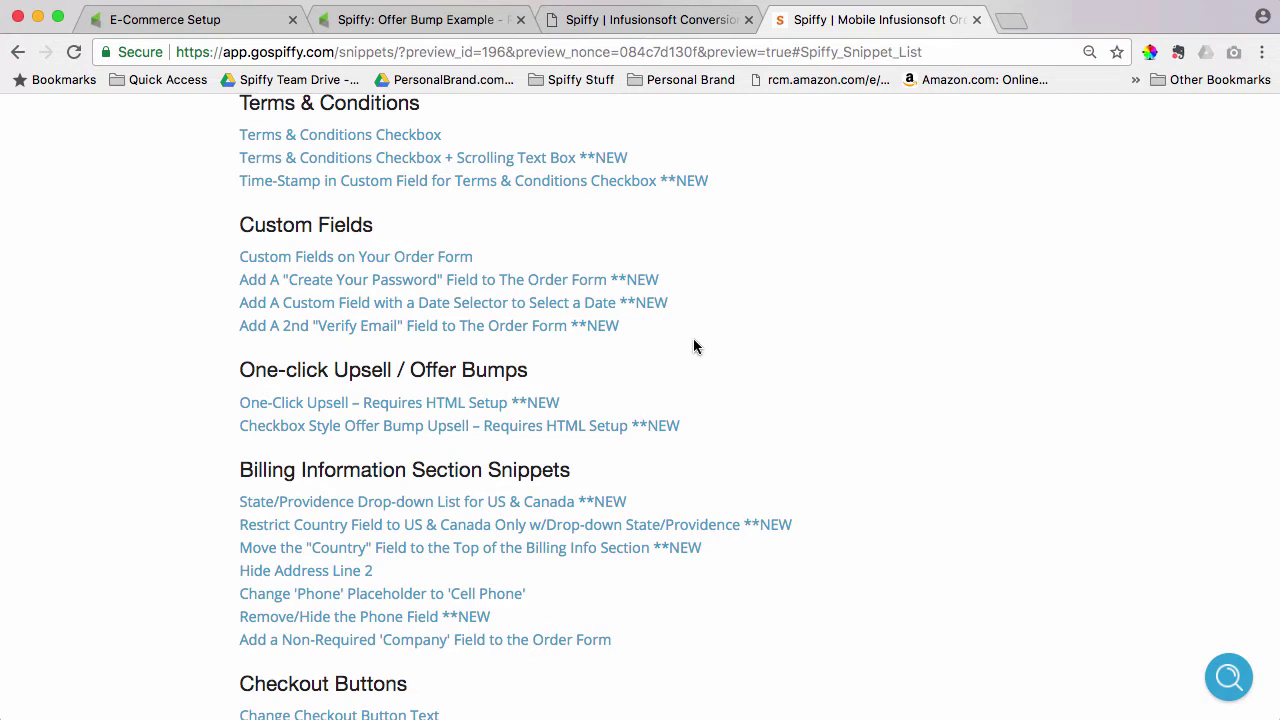
{"action": "scroll", "coordinate": [696, 347], "scroll_direction": "up", "scroll_amount": 2}
{"action": "scroll", "coordinate": [696, 347], "scroll_direction": "up", "scroll_amount": 1}
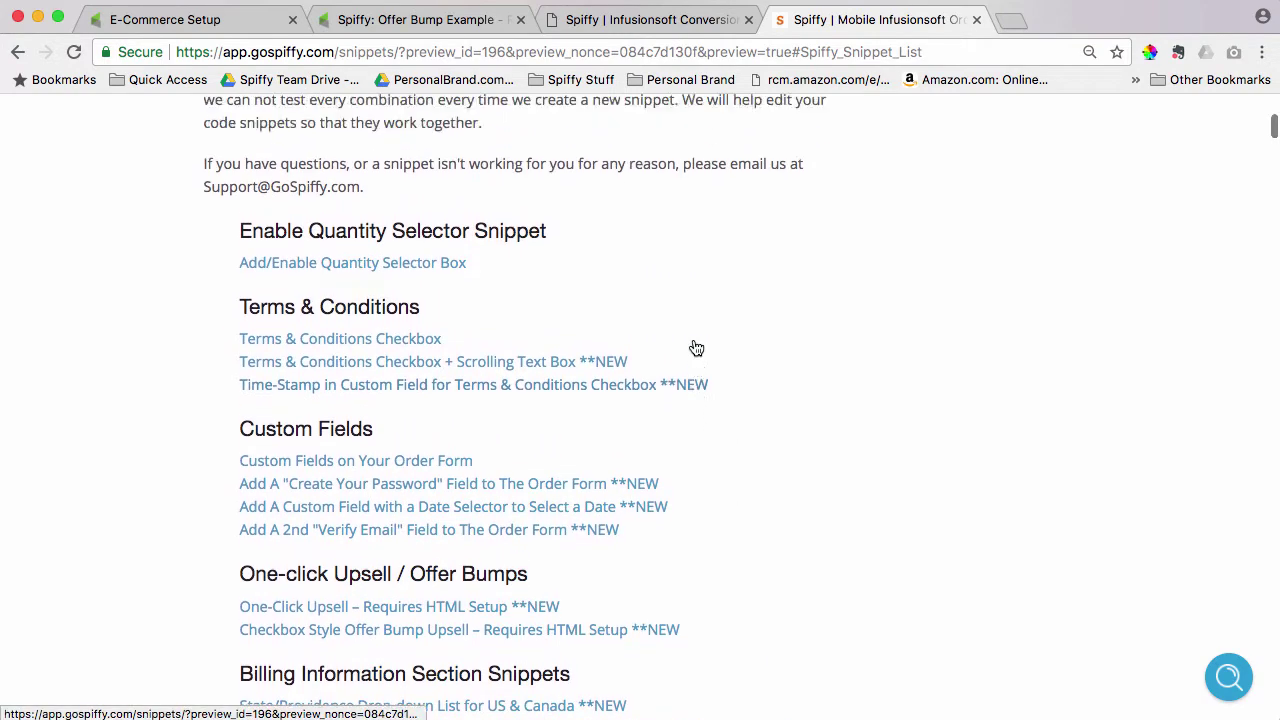
{"action": "scroll", "coordinate": [696, 347], "scroll_direction": "up", "scroll_amount": 1}
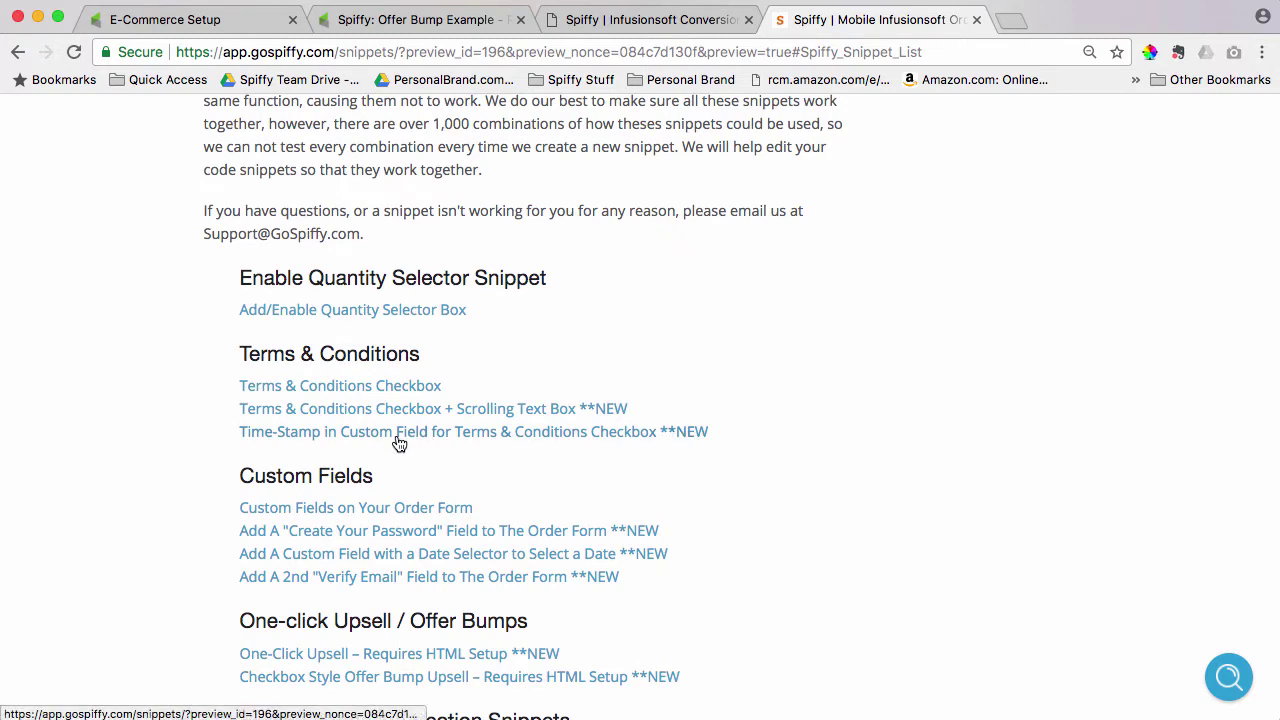
{"action": "scroll", "coordinate": [783, 589], "scroll_direction": "down", "scroll_amount": 1}
{"action": "scroll", "coordinate": [416, 422], "scroll_direction": "down", "scroll_amount": 3}
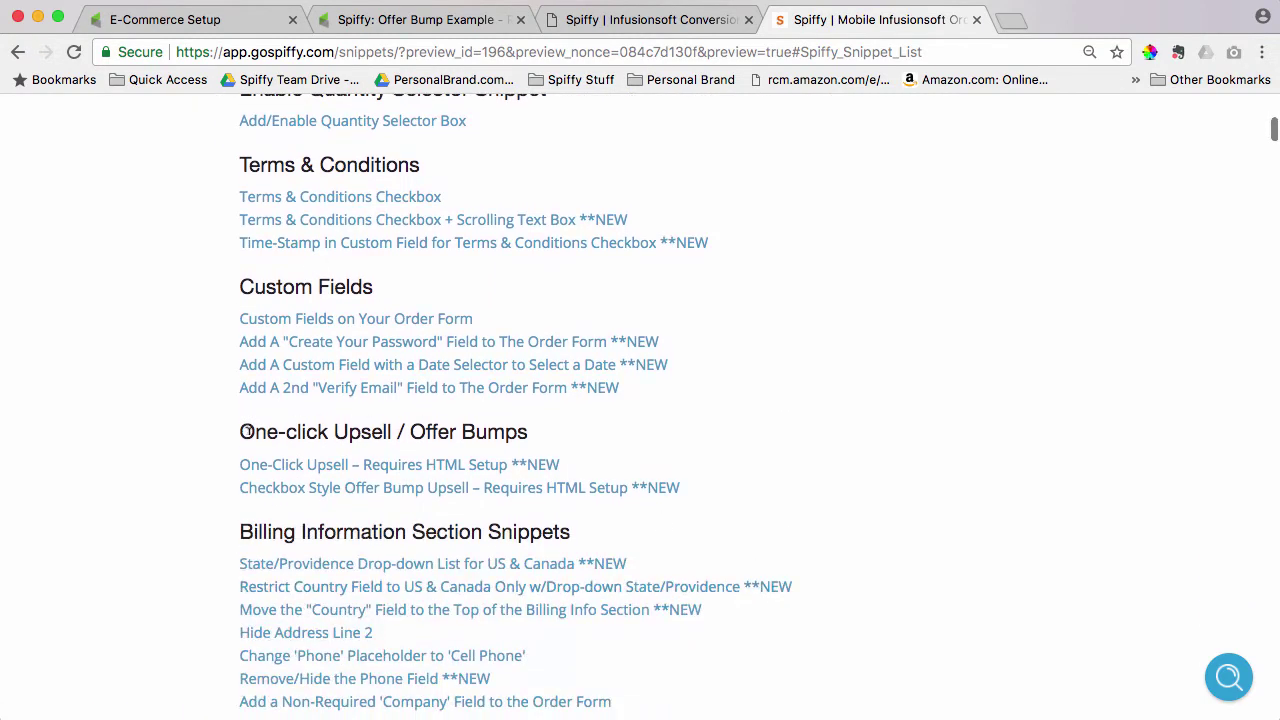
- Open 'Checkbox Style Offer Bump Upsell – Requires HTML Setup' and scroll through its code variants
{"action": "left_click", "coordinate": [299, 489]}
{"action": "scroll", "coordinate": [606, 357], "scroll_direction": "down", "scroll_amount": 2}
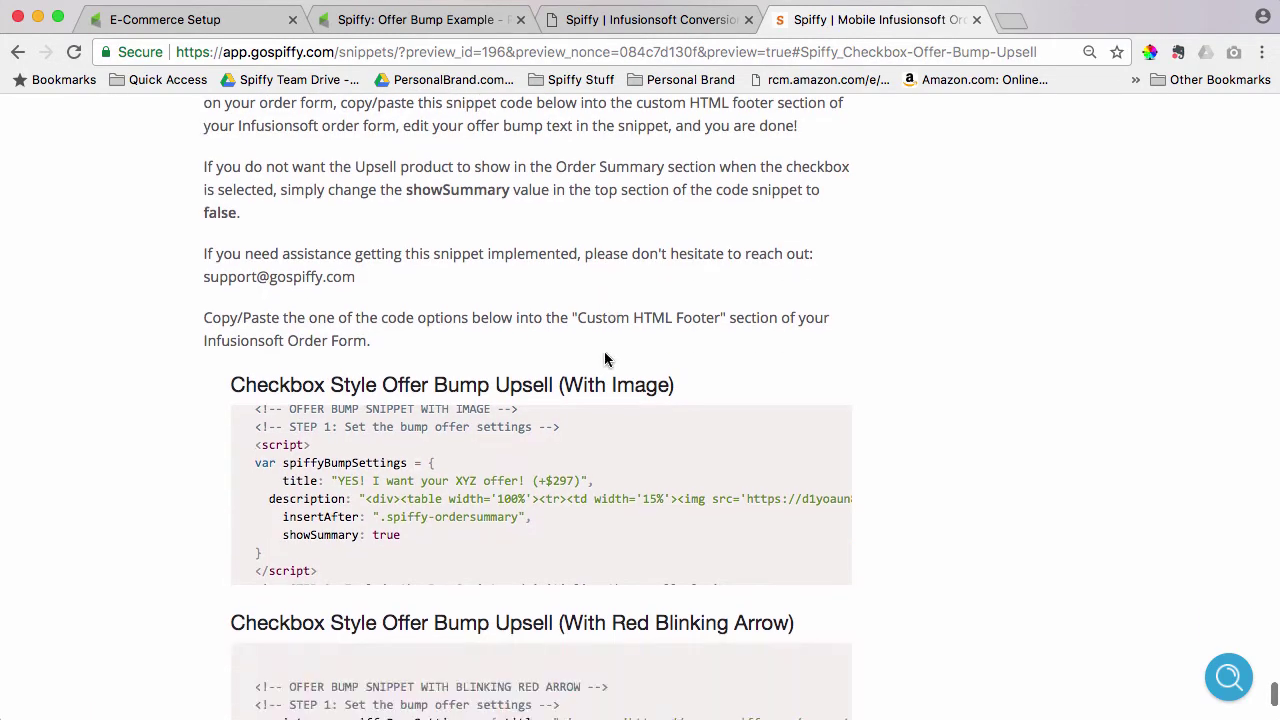
{"action": "scroll", "coordinate": [604, 358], "scroll_direction": "up", "scroll_amount": 1}
{"action": "scroll", "coordinate": [604, 358], "scroll_direction": "up", "scroll_amount": 5}
{"action": "scroll", "coordinate": [604, 358], "scroll_direction": "up", "scroll_amount": 5}
{"action": "scroll", "coordinate": [604, 358], "scroll_direction": "up", "scroll_amount": 5}
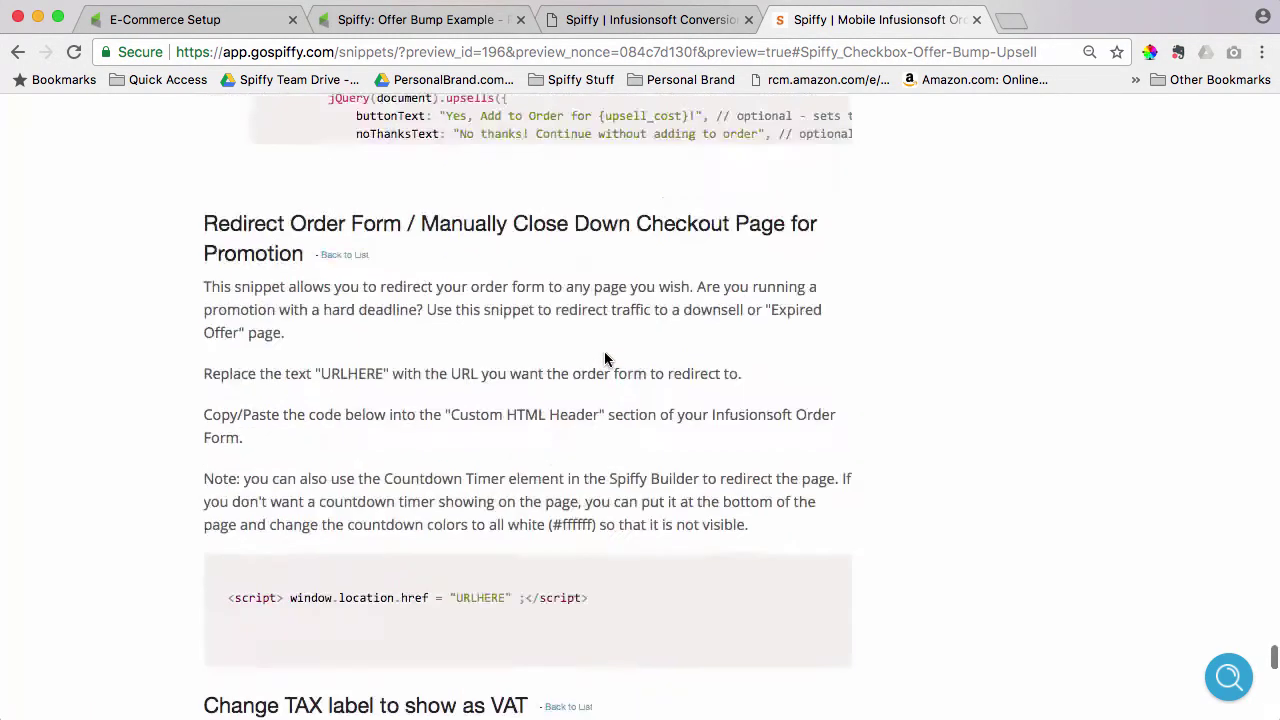
{"action": "scroll", "coordinate": [604, 358], "scroll_direction": "up", "scroll_amount": 5}
{"action": "scroll", "coordinate": [604, 358], "scroll_direction": "down", "scroll_amount": 3}
{"action": "scroll", "coordinate": [1096, 405], "scroll_direction": "down", "scroll_amount": 10}
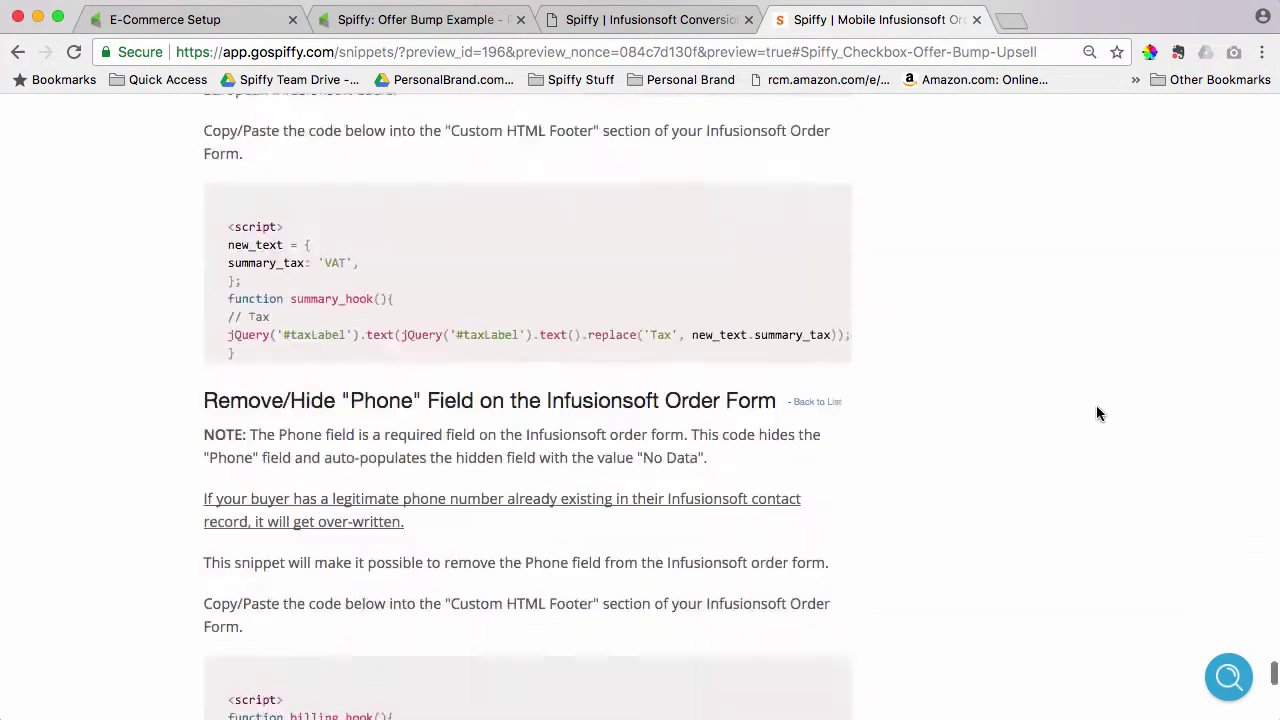
{"action": "scroll", "coordinate": [1096, 405], "scroll_direction": "down", "scroll_amount": 5}
{"action": "scroll", "coordinate": [1096, 406], "scroll_direction": "down", "scroll_amount": 5}
{"action": "scroll", "coordinate": [1096, 406], "scroll_direction": "down", "scroll_amount": 5}
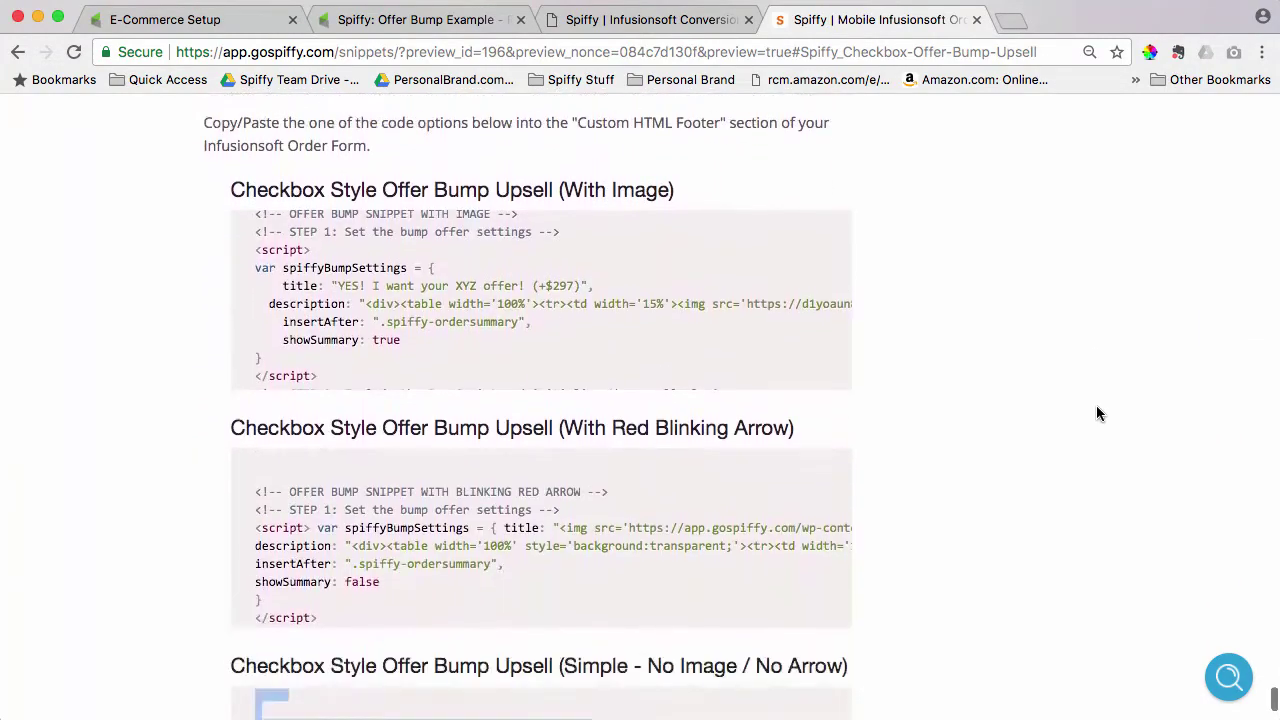
{"action": "scroll", "coordinate": [1096, 406], "scroll_direction": "down", "scroll_amount": 2}
- Deselect the Simple - No Image / No Arrow code and review the variants
{"action": "left_click", "coordinate": [991, 490]}
{"action": "scroll", "coordinate": [991, 490], "scroll_direction": "up", "scroll_amount": 3}
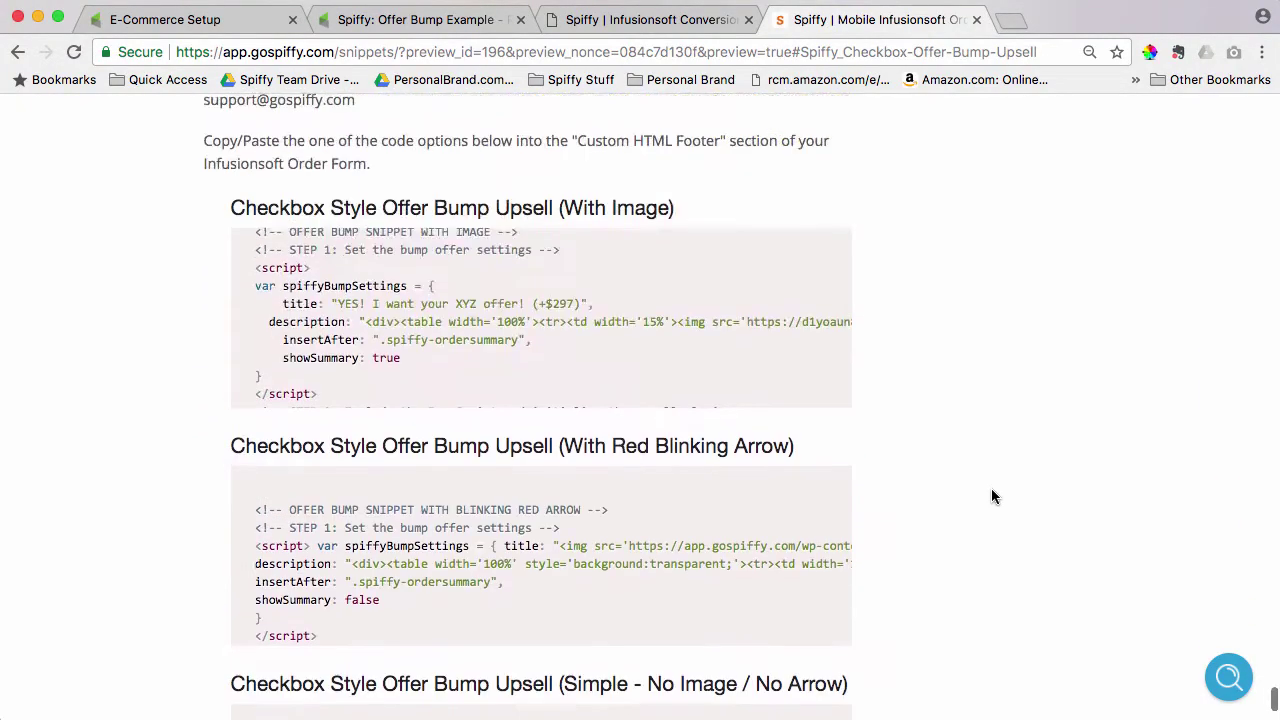
{"action": "scroll", "coordinate": [712, 337], "scroll_direction": "up", "scroll_amount": 1}
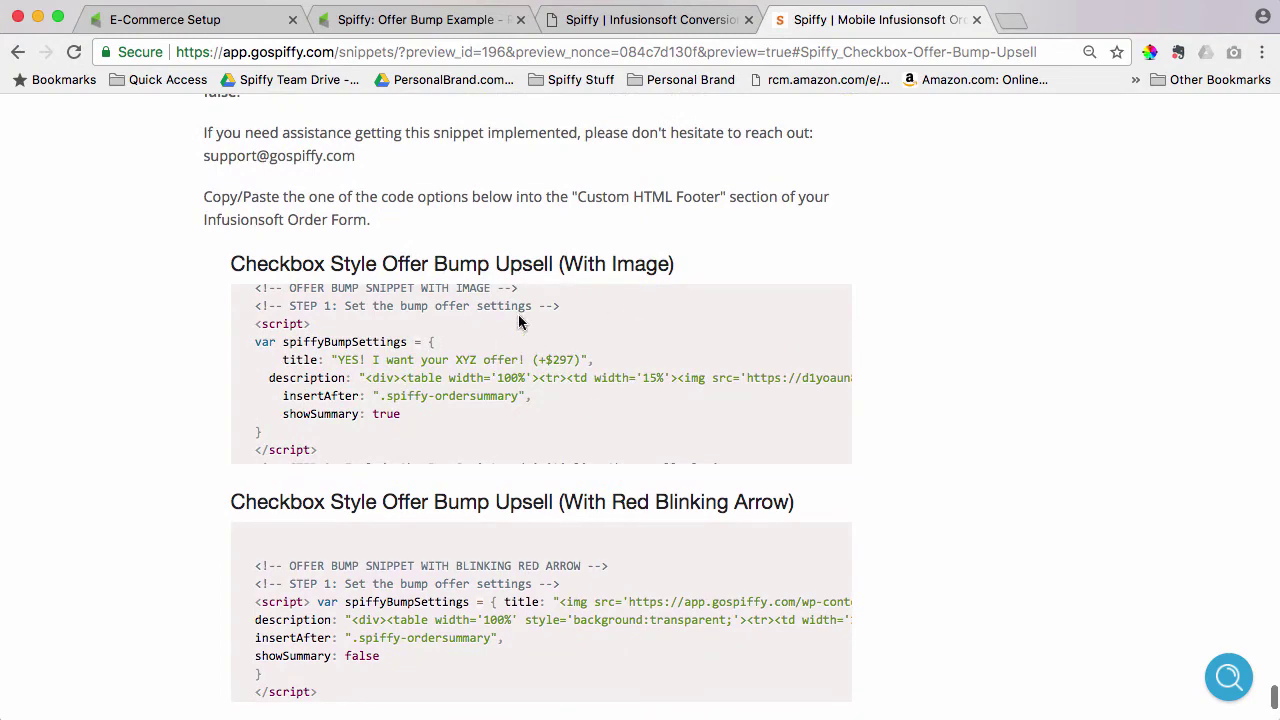
{"action": "scroll", "coordinate": [990, 460], "scroll_direction": "down", "scroll_amount": 3}
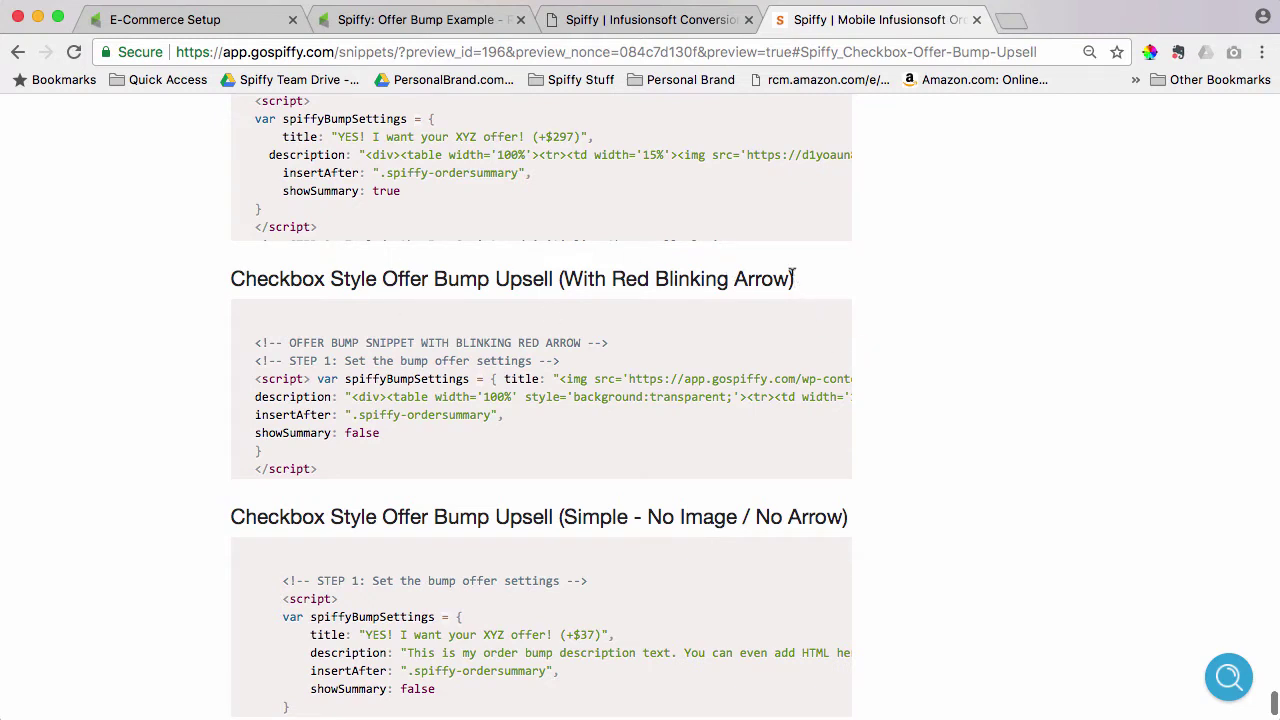
{"action": "scroll", "coordinate": [909, 374], "scroll_direction": "down", "scroll_amount": 4}
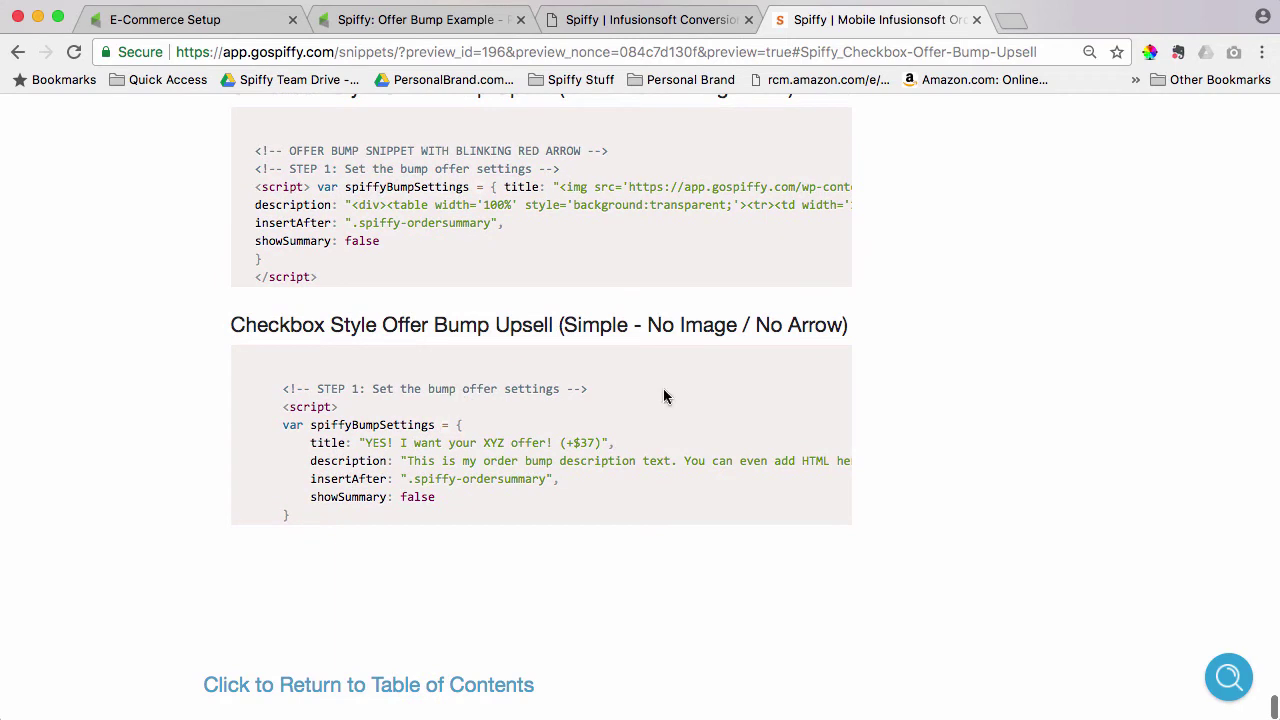
- Select and copy the 'With Red Blinking Arrow' offer bump code block
{"action": "scroll", "coordinate": [986, 370], "scroll_direction": "up", "scroll_amount": 4}
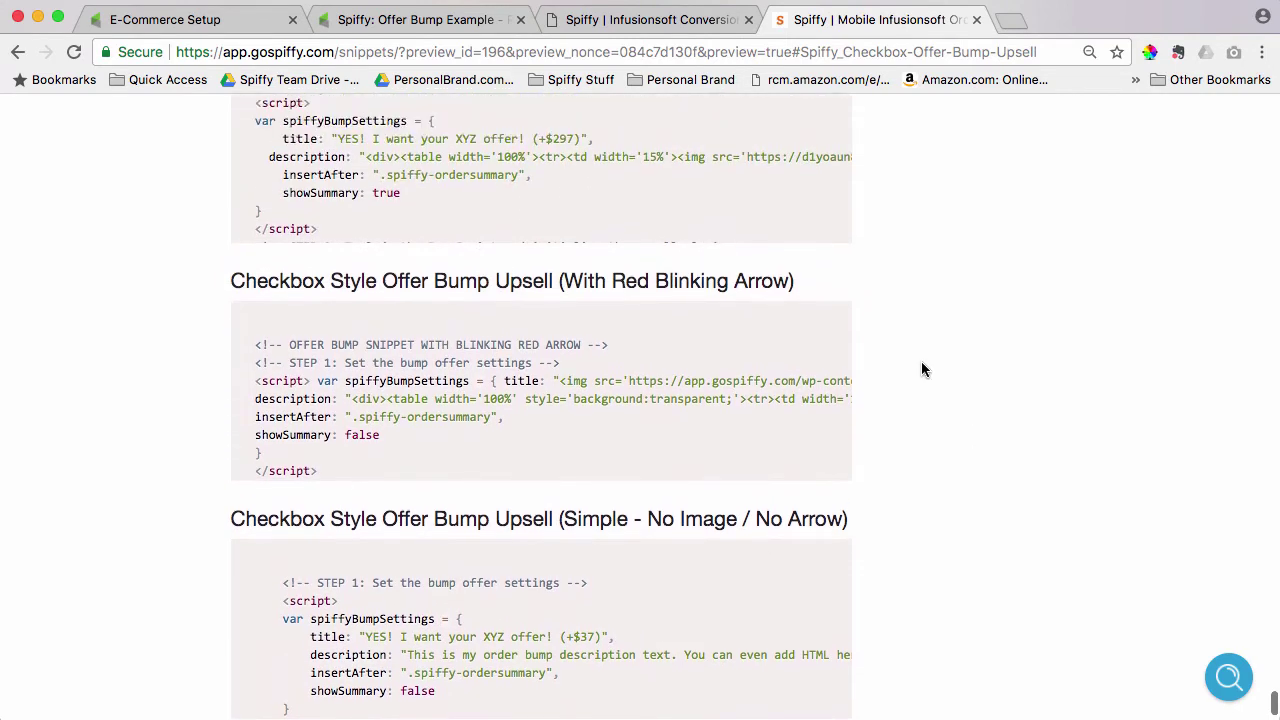
{"action": "left_click", "coordinate": [376, 352]}
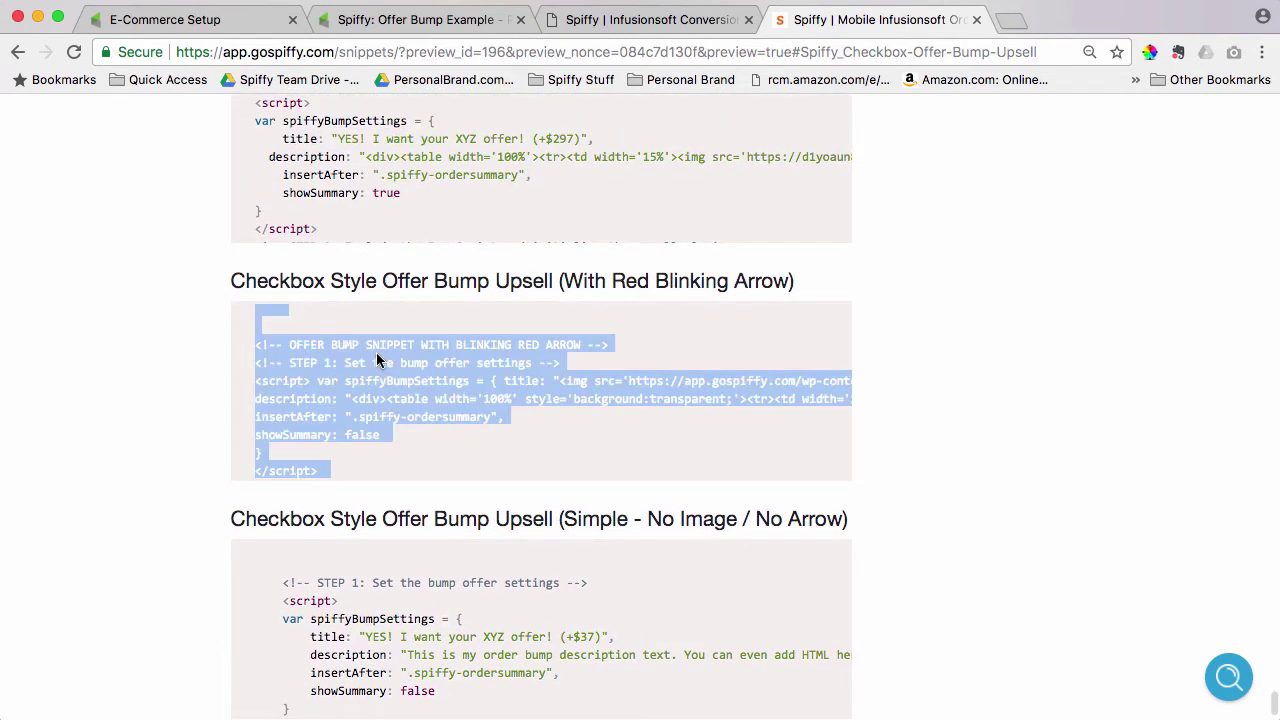
{"action": "right_click", "coordinate": [376, 352]}
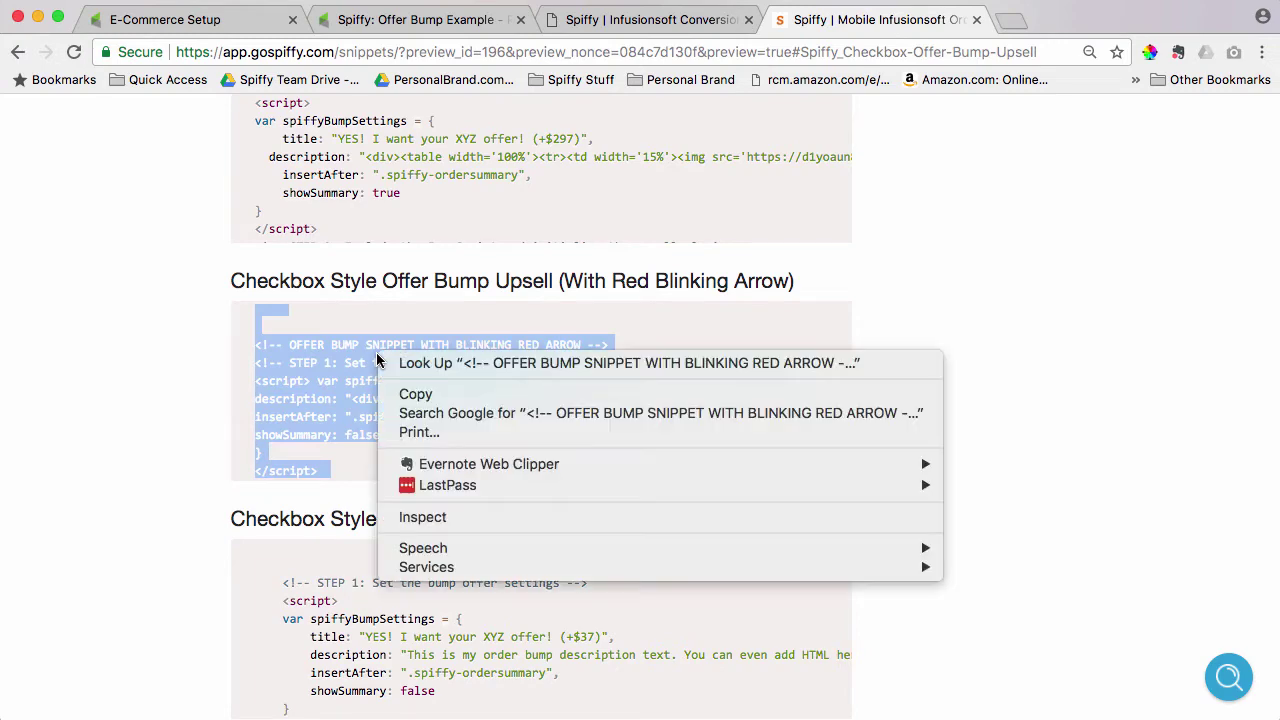
{"action": "left_click", "coordinate": [437, 395]}
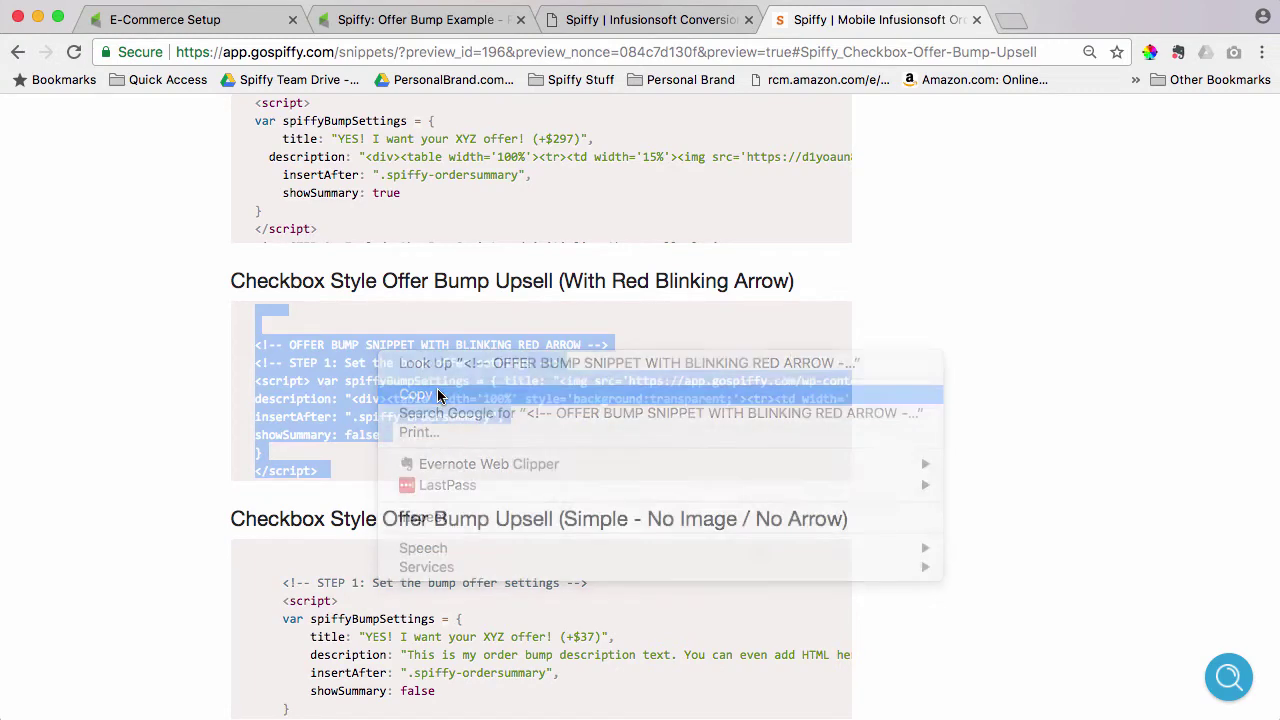
- Paste the blinking-arrow snippet into the order form's Custom Footer and save it
{"action": "left_click", "coordinate": [445, 20]}
{"action": "scroll", "coordinate": [503, 568], "scroll_direction": "down", "scroll_amount": 3}
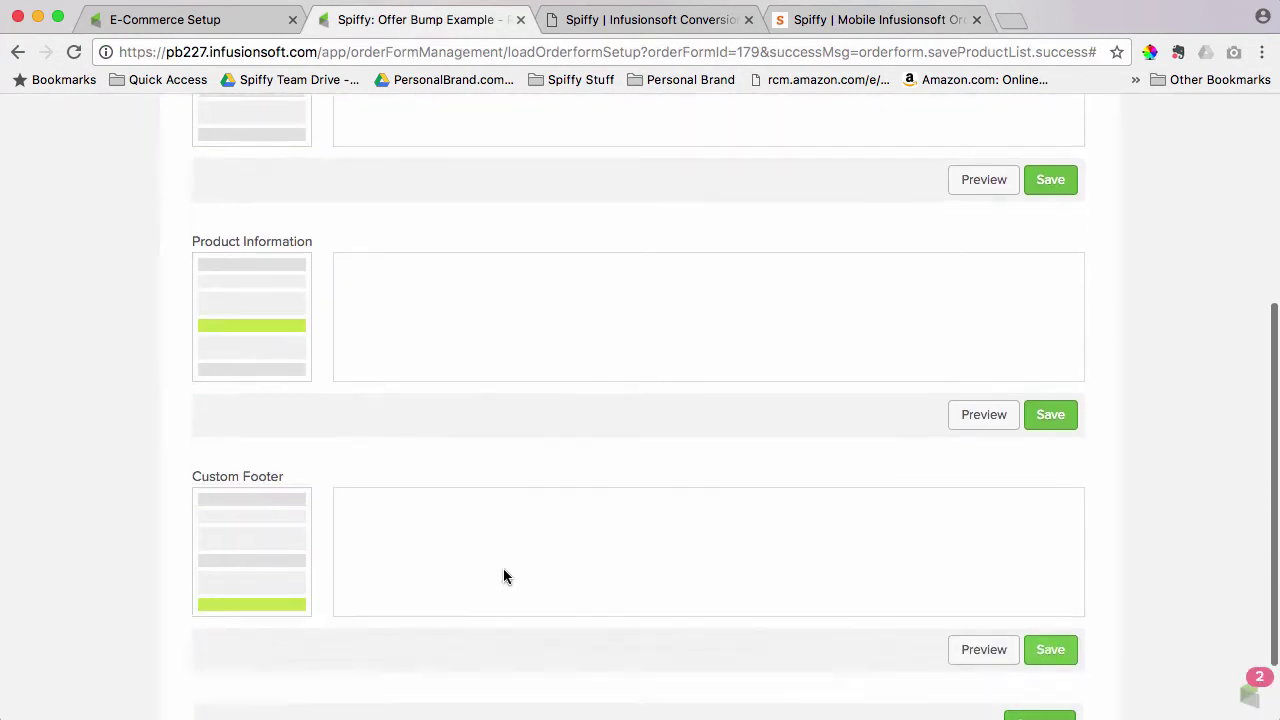
{"action": "left_click", "coordinate": [491, 562]}
{"action": "right_click", "coordinate": [490, 558]}
{"action": "left_click", "coordinate": [529, 654]}
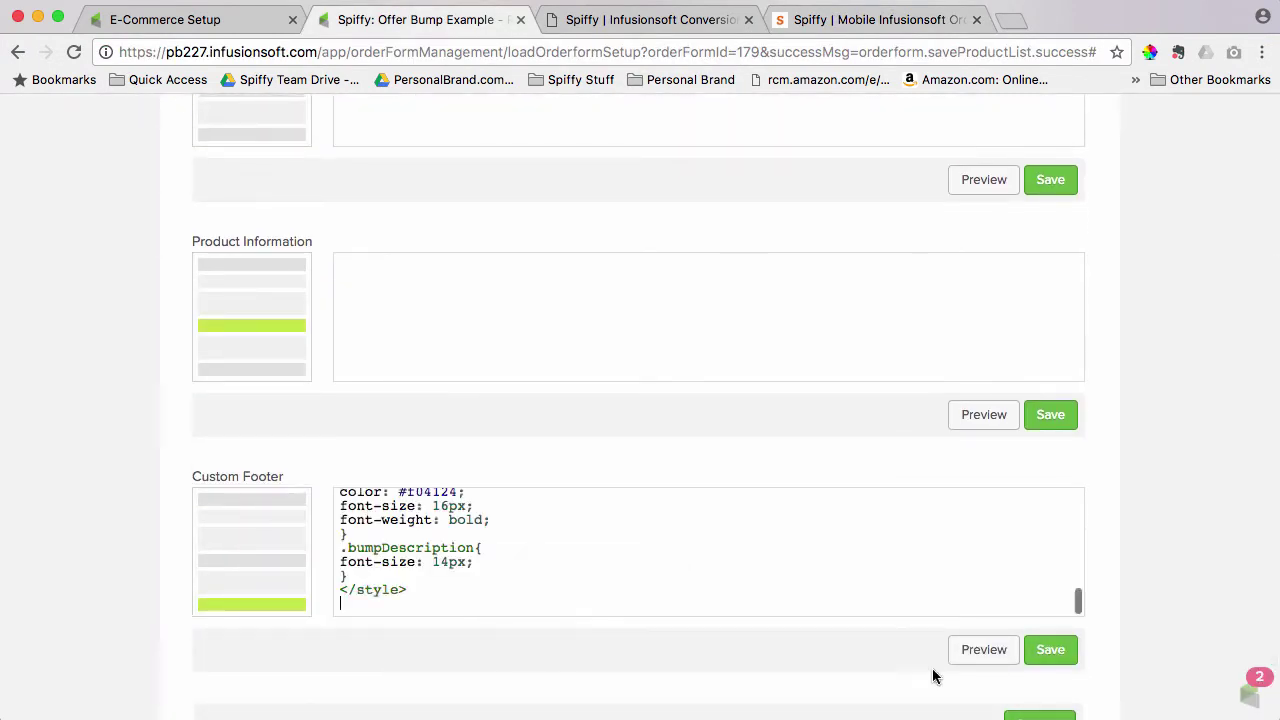
{"action": "left_click", "coordinate": [1068, 656]}
- Reload the live order form to show the checkbox offer bump at $297
{"action": "scroll", "coordinate": [1081, 549], "scroll_direction": "up", "scroll_amount": 3}
{"action": "scroll", "coordinate": [1081, 549], "scroll_direction": "up", "scroll_amount": 3}
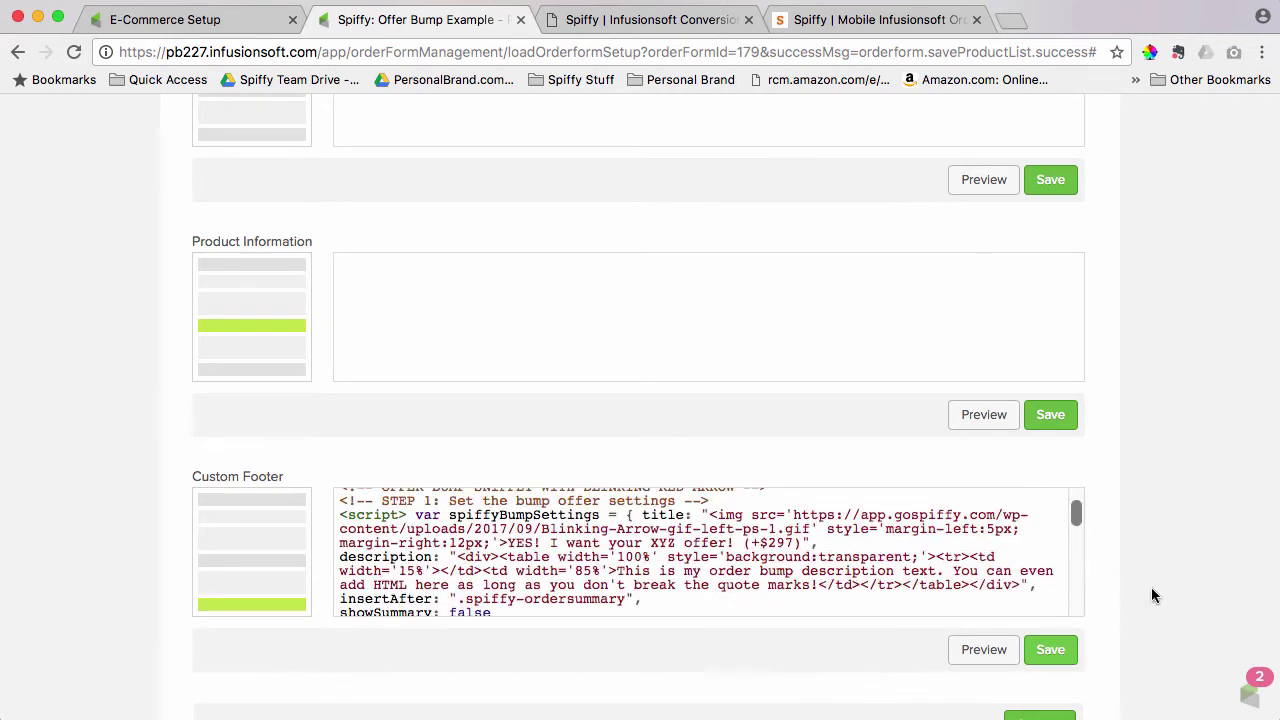
{"action": "left_click", "coordinate": [615, 20]}
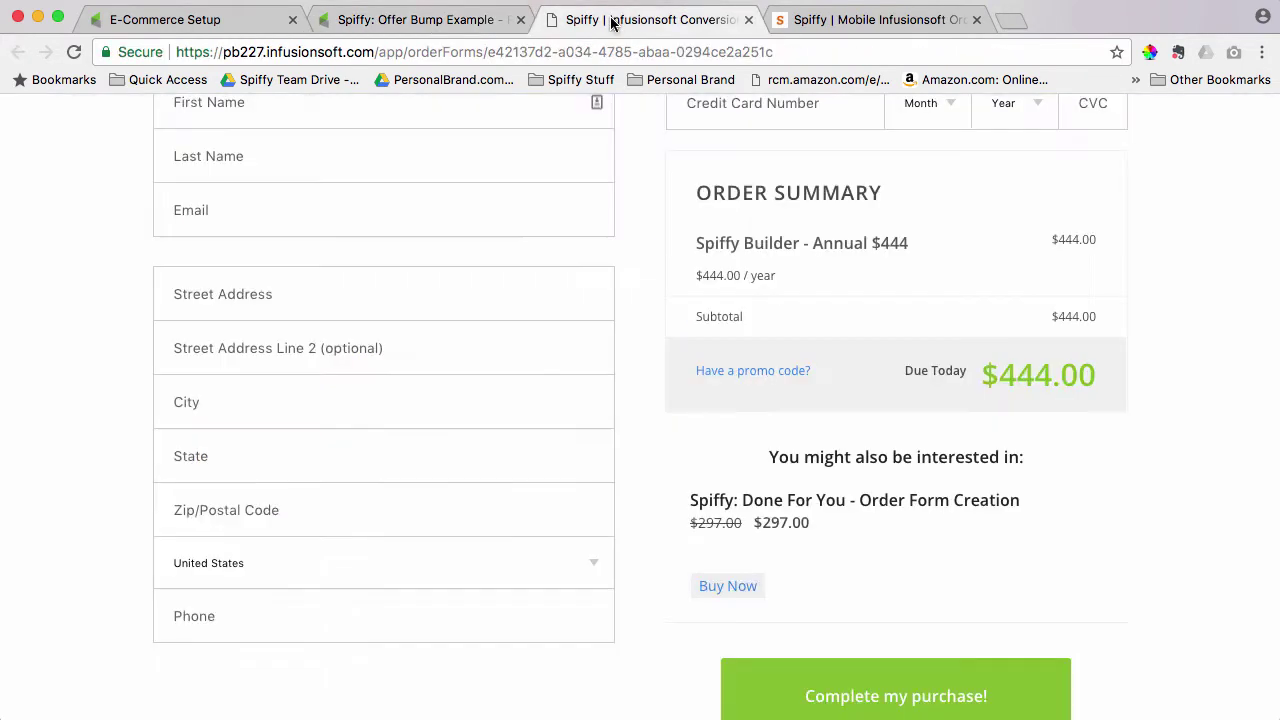
{"action": "left_click", "coordinate": [72, 52]}
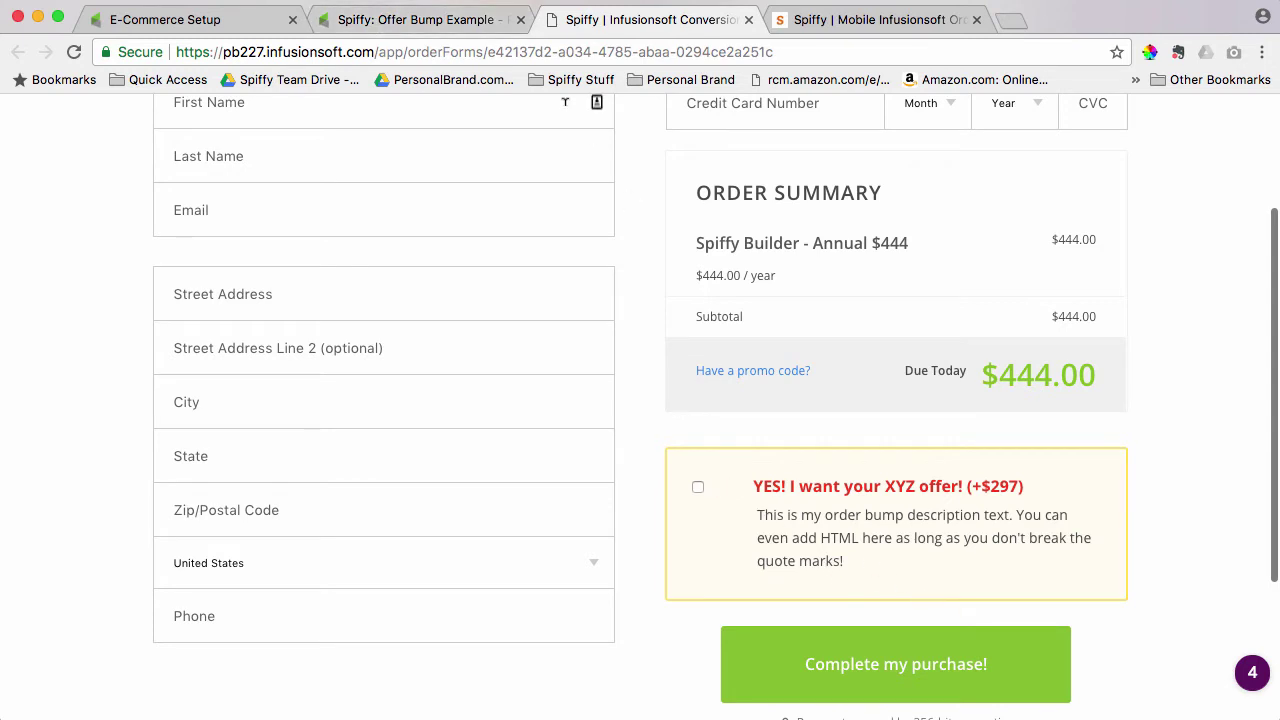
- Replace the offer bump description in the footer code with 'This is the description'
{"action": "left_click", "coordinate": [380, 20]}
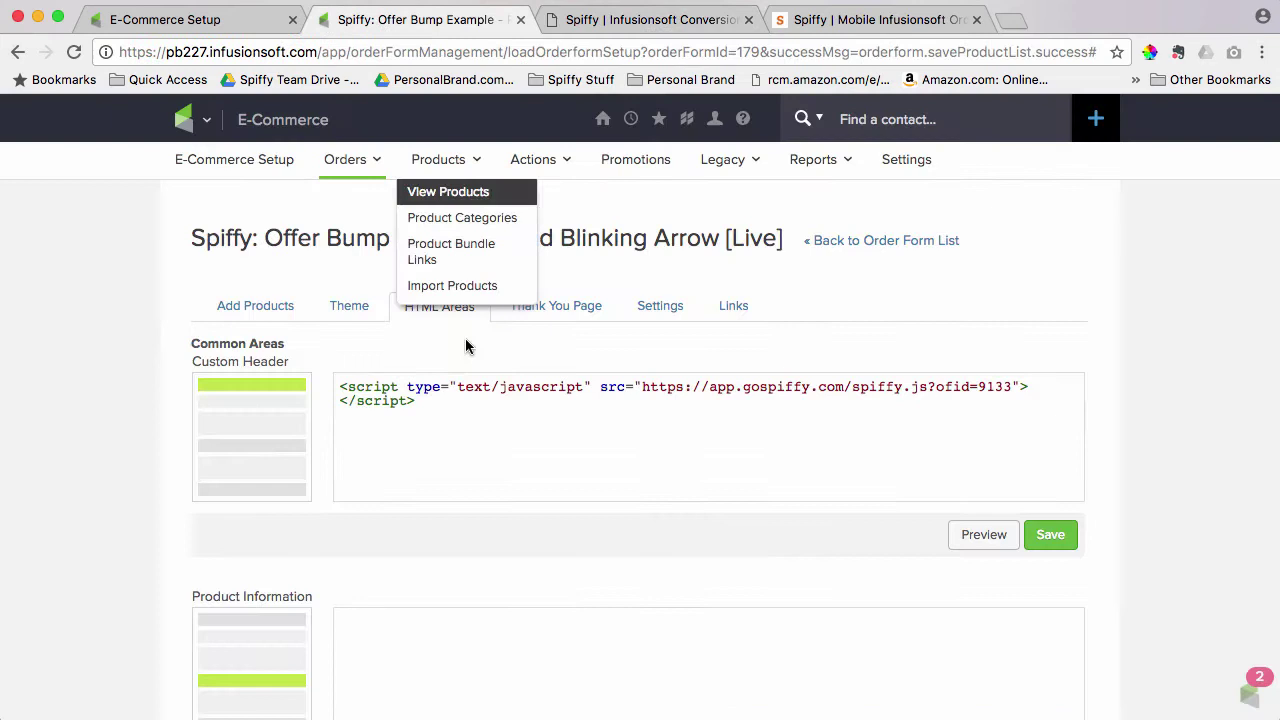
{"action": "scroll", "coordinate": [306, 506], "scroll_direction": "down", "scroll_amount": 5}
{"action": "scroll", "coordinate": [422, 484], "scroll_direction": "up", "scroll_amount": 1}
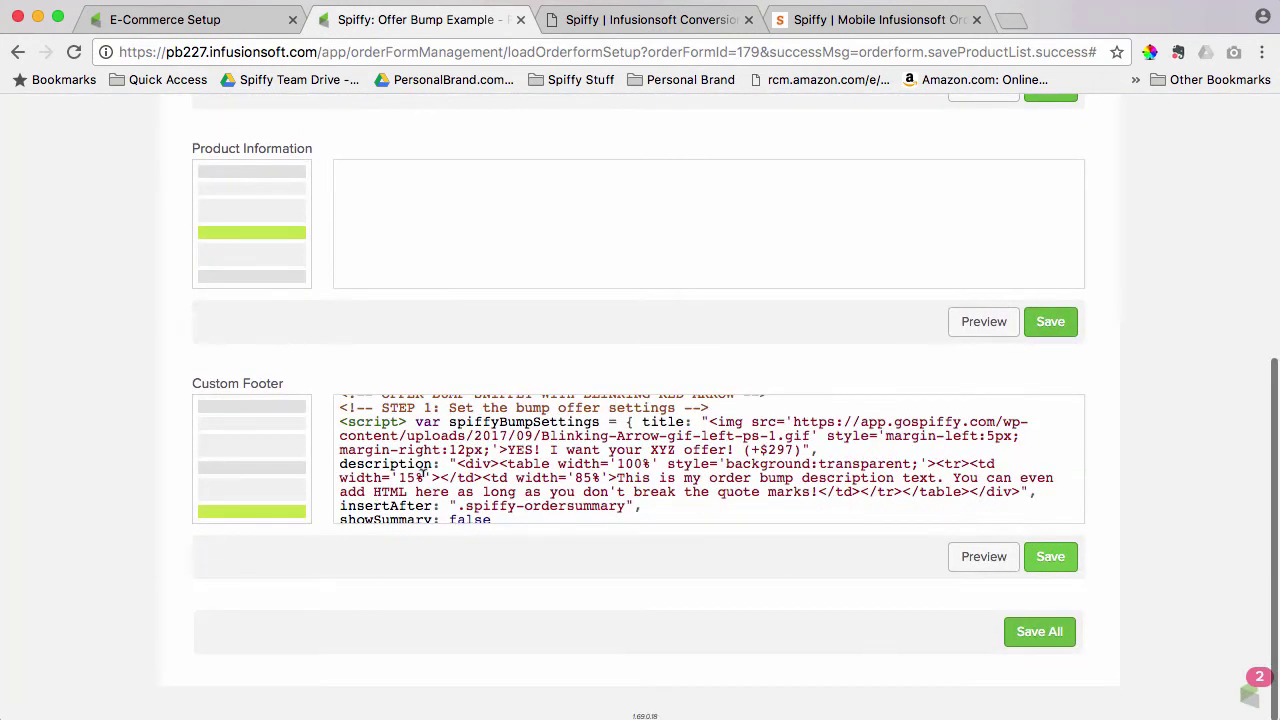
{"action": "scroll", "coordinate": [1165, 540], "scroll_direction": "down", "scroll_amount": 2}
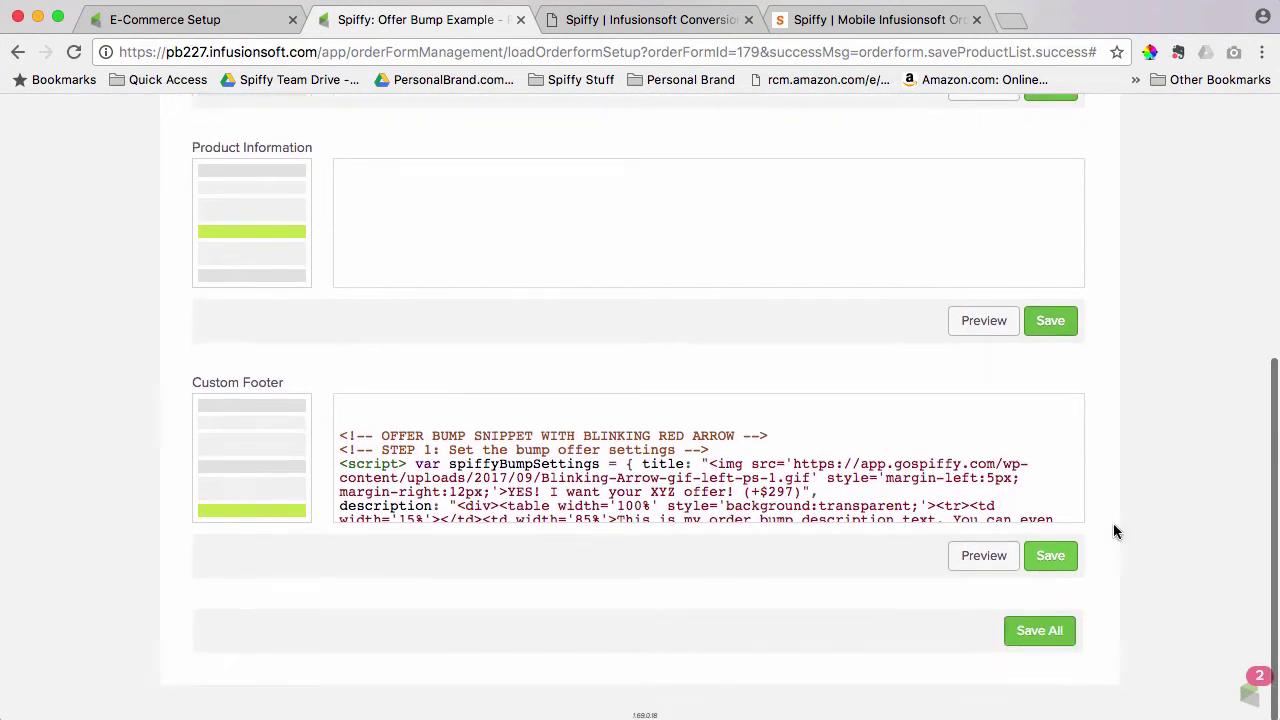
{"action": "scroll", "coordinate": [788, 476], "scroll_direction": "down", "scroll_amount": 2}
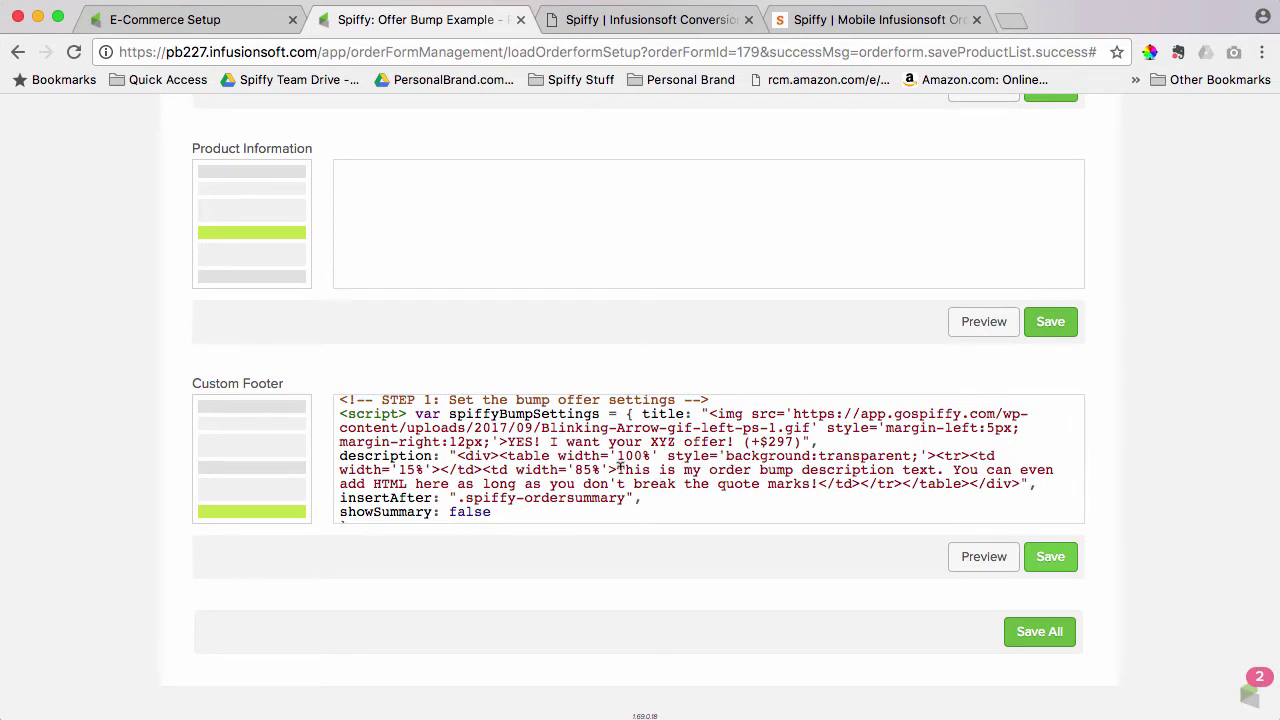
{"action": "left_click_drag", "start_coordinate": [617, 469], "coordinate": [822, 484]}
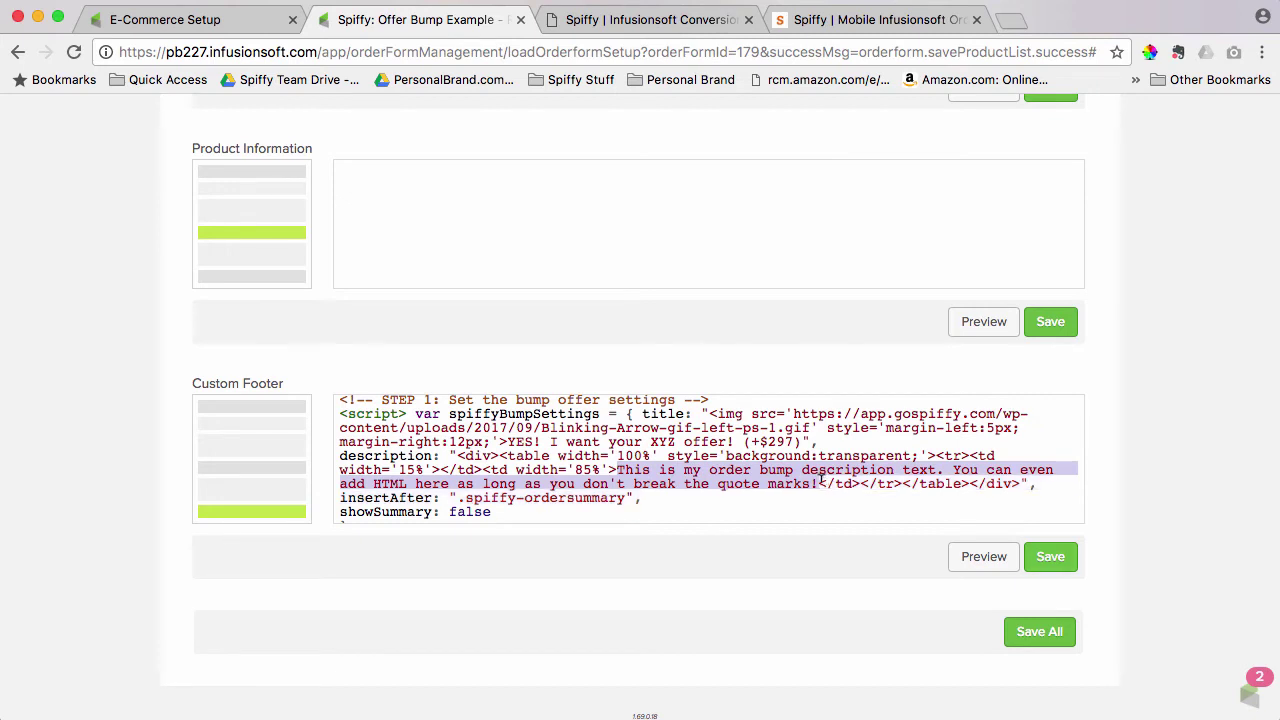
{"action": "type", "text": "This is the "}
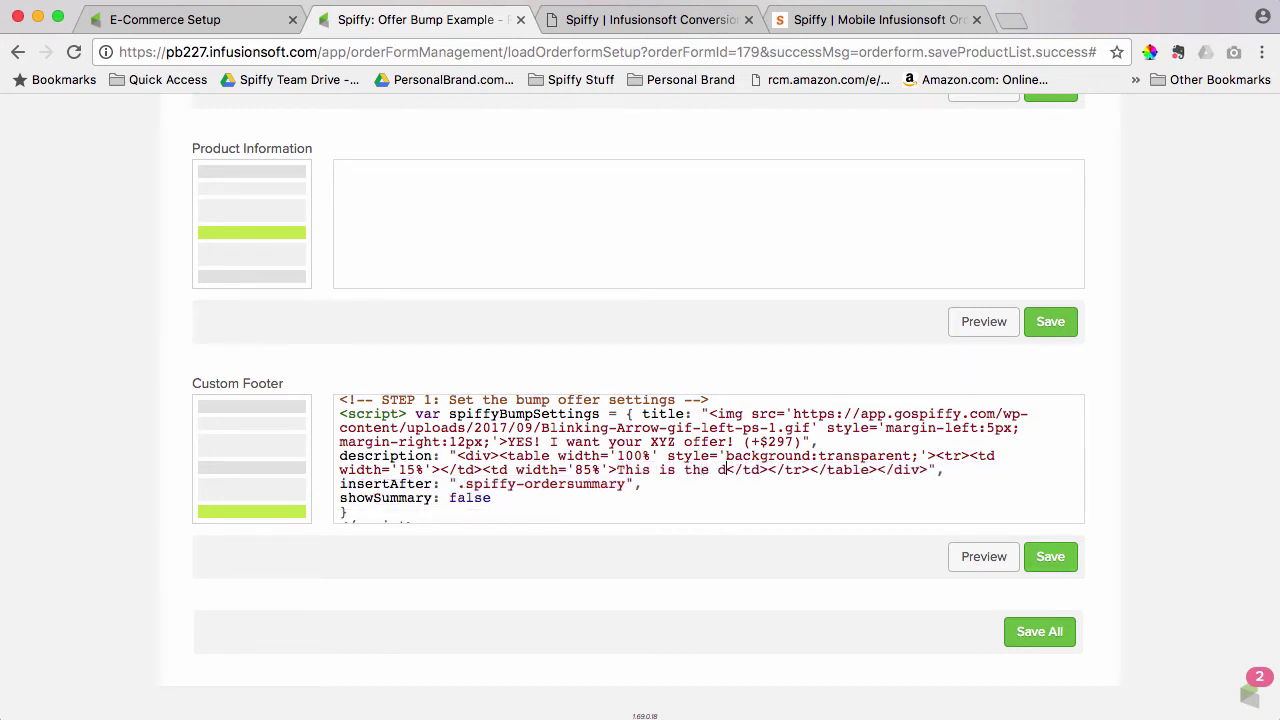
{"action": "type", "text": "description"}
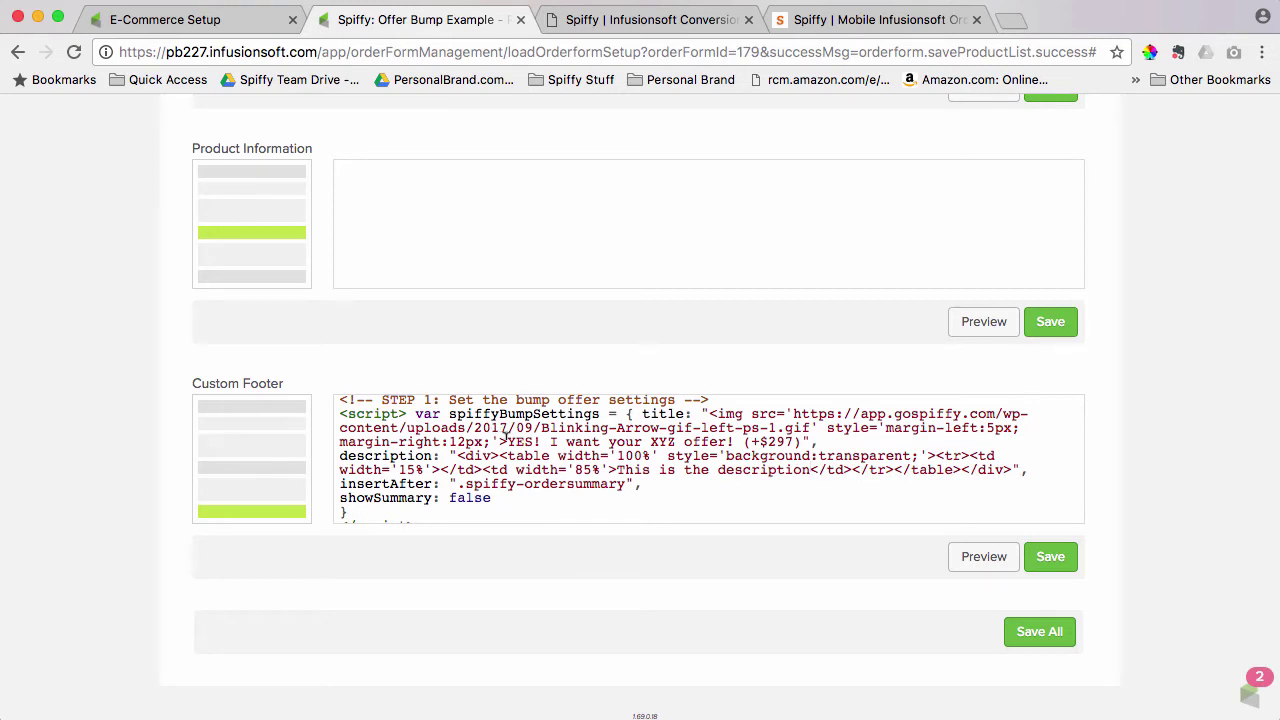
- Edit the (+$297) offer price in the footer code, removing its leading 2
{"action": "left_click_drag", "start_coordinate": [506, 441], "coordinate": [745, 441]}
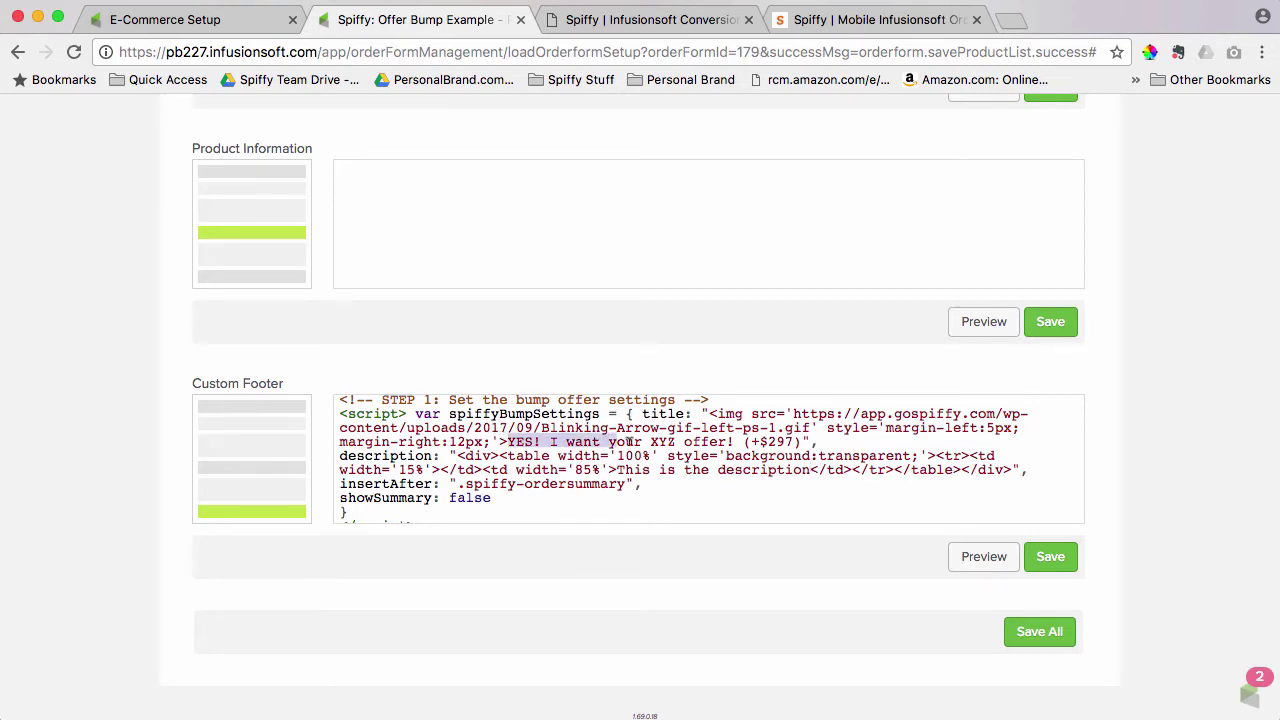
{"action": "left_click", "coordinate": [769, 440]}
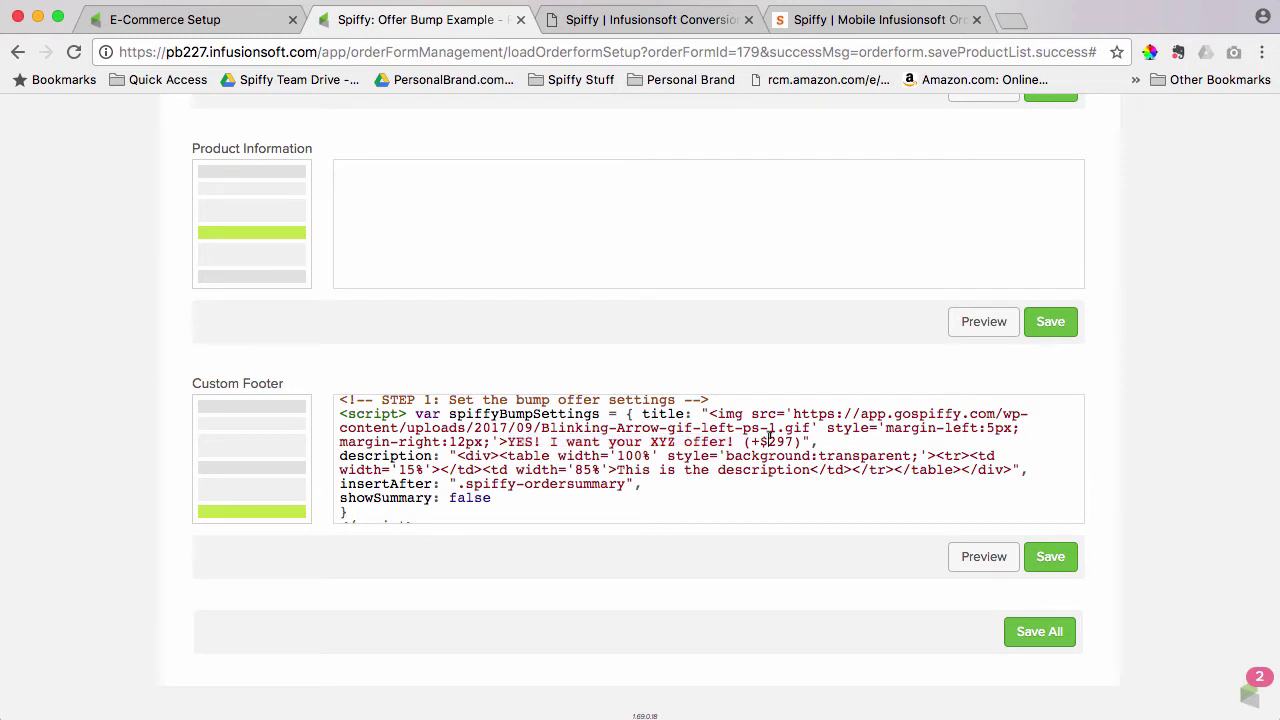
{"action": "key", "text": "BackSpace"}
- Refresh the live checkout to show the new description and +$997 price, then return to setup
{"action": "left_click", "coordinate": [665, 20]}
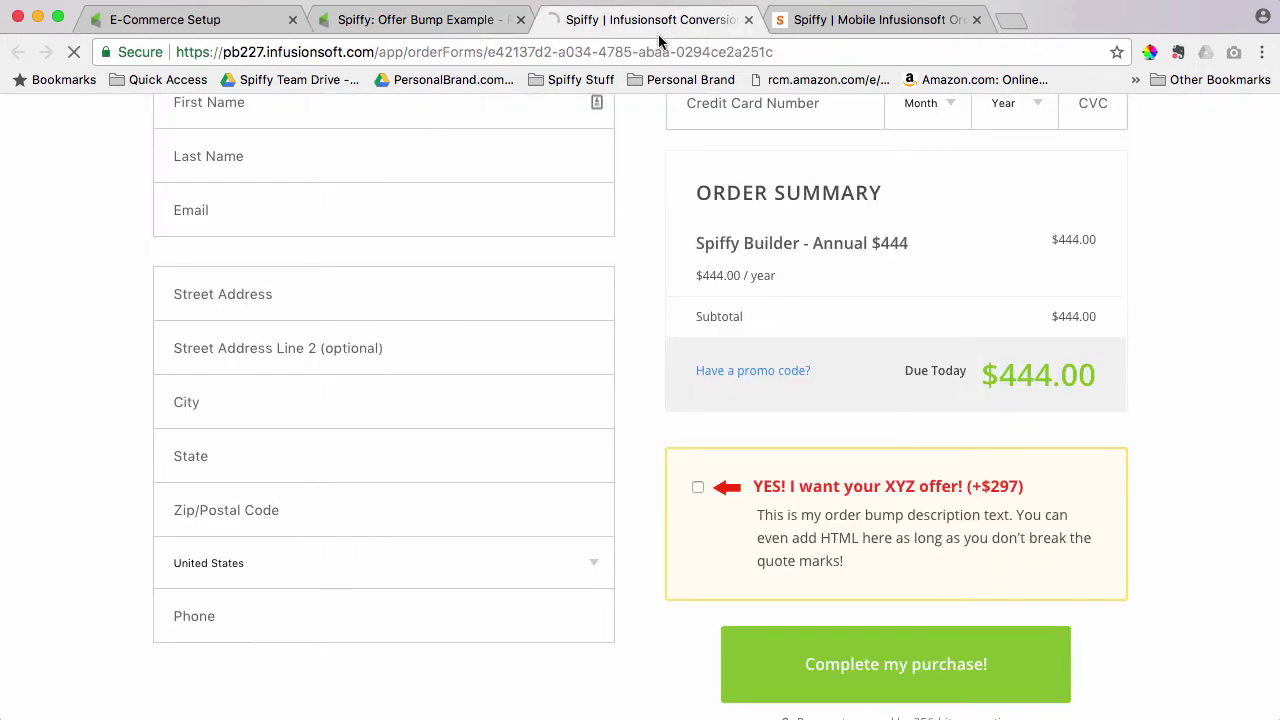
{"action": "key", "text": "super+r"}
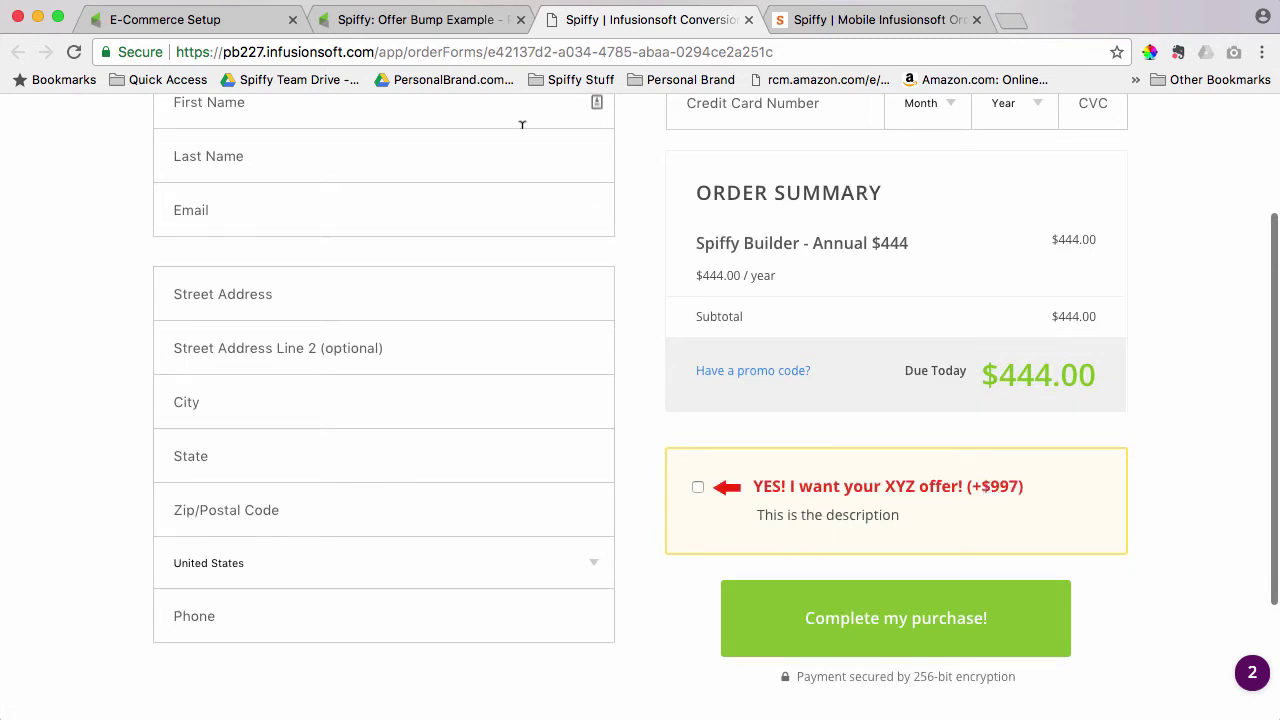
{"action": "left_click", "coordinate": [381, 12]}
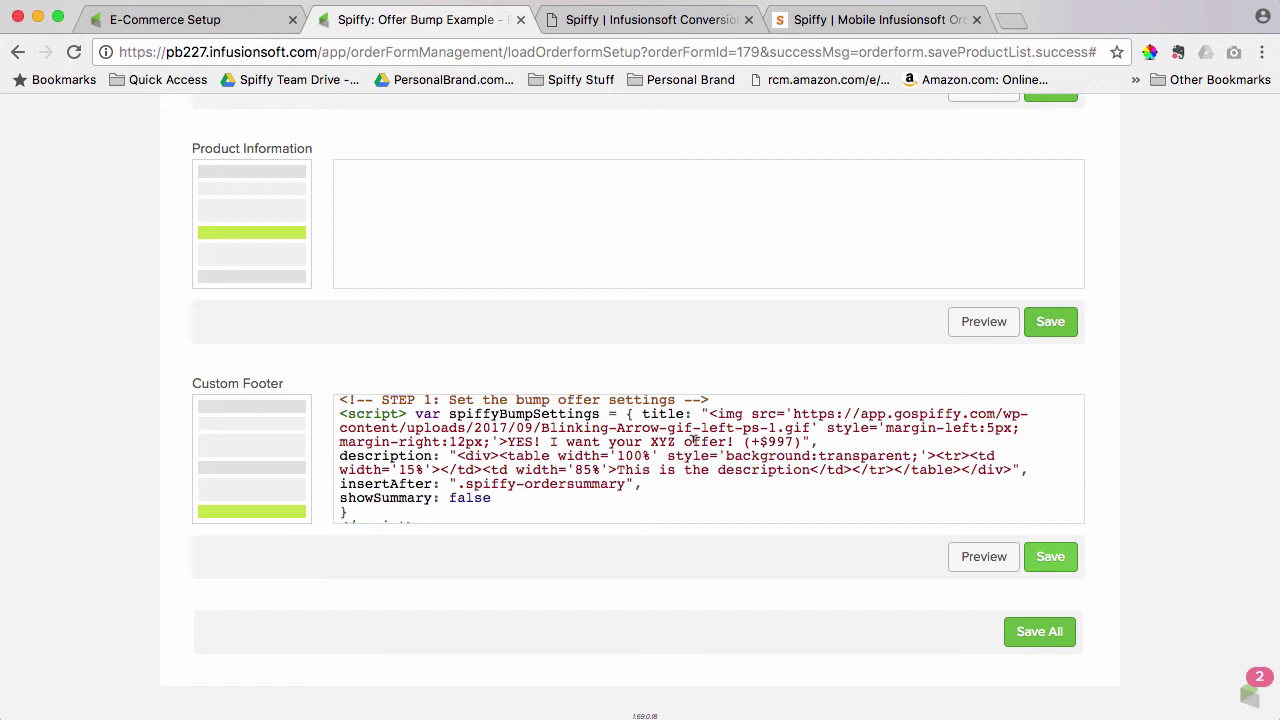
- In Spiffy, select the Simple - No Image / No Arrow snippet code
{"action": "left_click", "coordinate": [850, 19]}
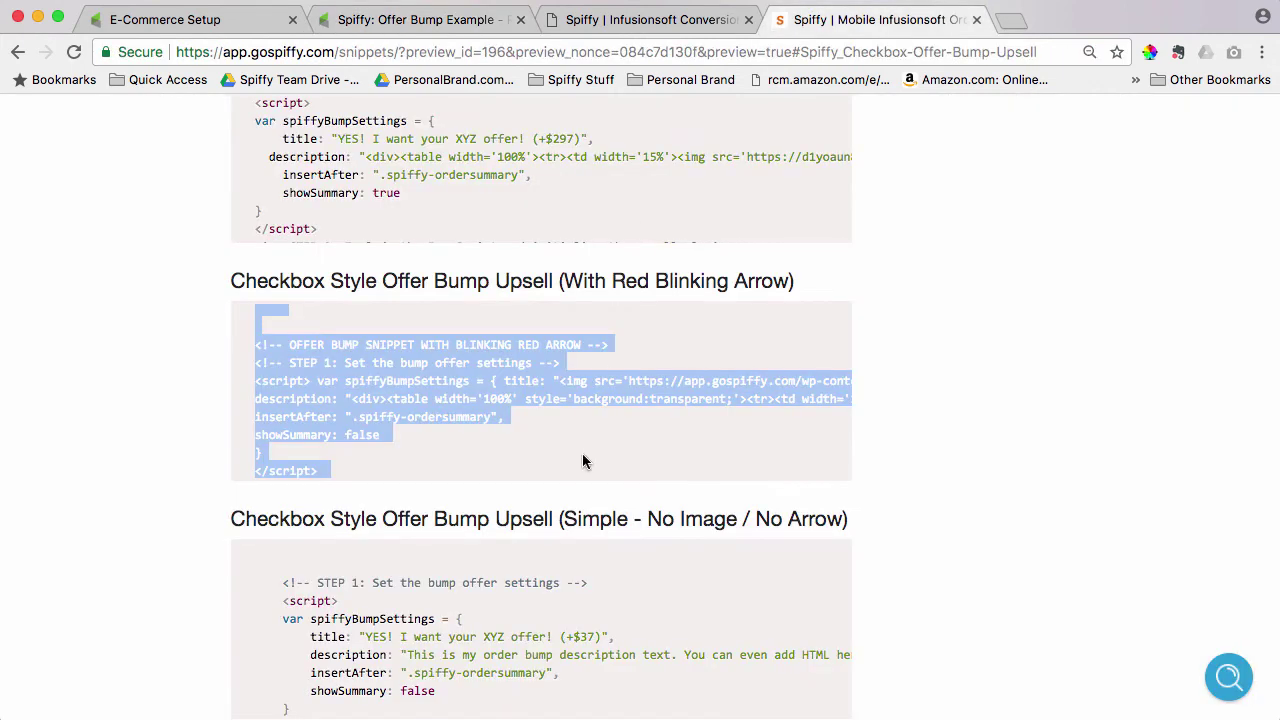
{"action": "scroll", "coordinate": [585, 461], "scroll_direction": "down", "scroll_amount": 3}
{"action": "scroll", "coordinate": [1104, 570], "scroll_direction": "down", "scroll_amount": 3}
{"action": "left_click", "coordinate": [501, 497]}
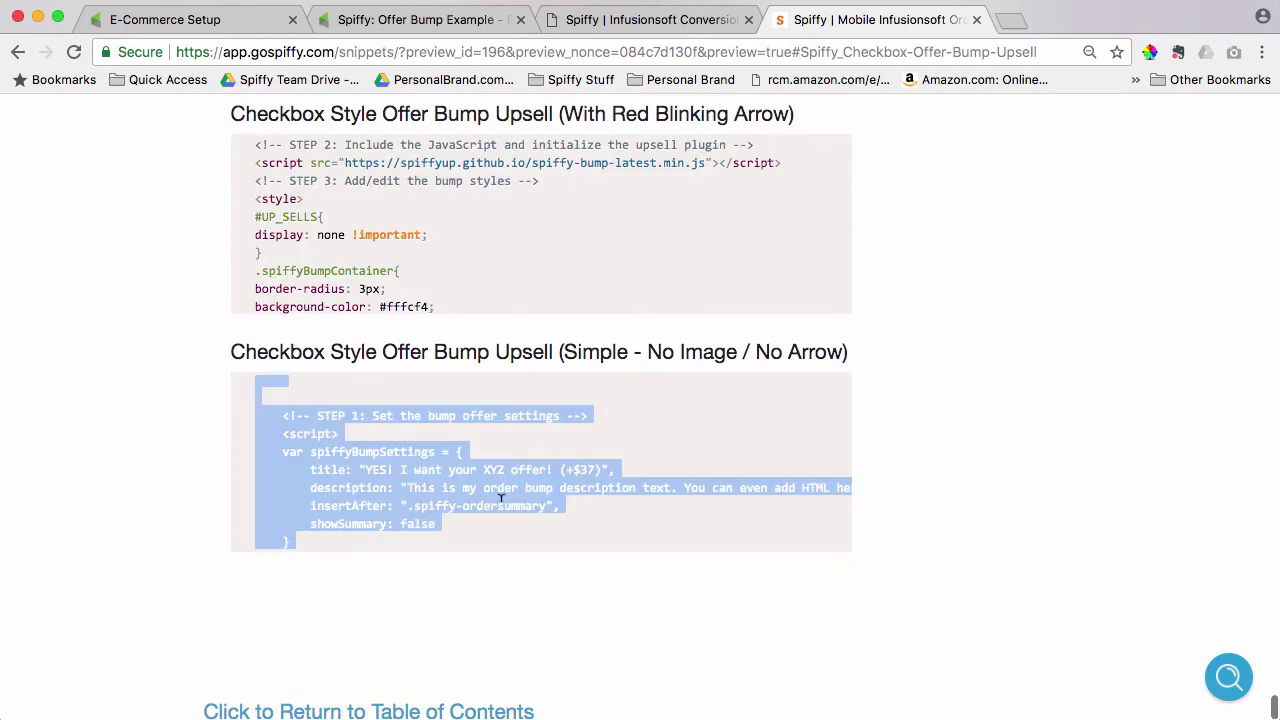
- Replace all Custom Footer code with the pasted simple no-arrow snippet
{"action": "left_click", "coordinate": [624, 20]}
{"action": "left_click", "coordinate": [462, 20]}
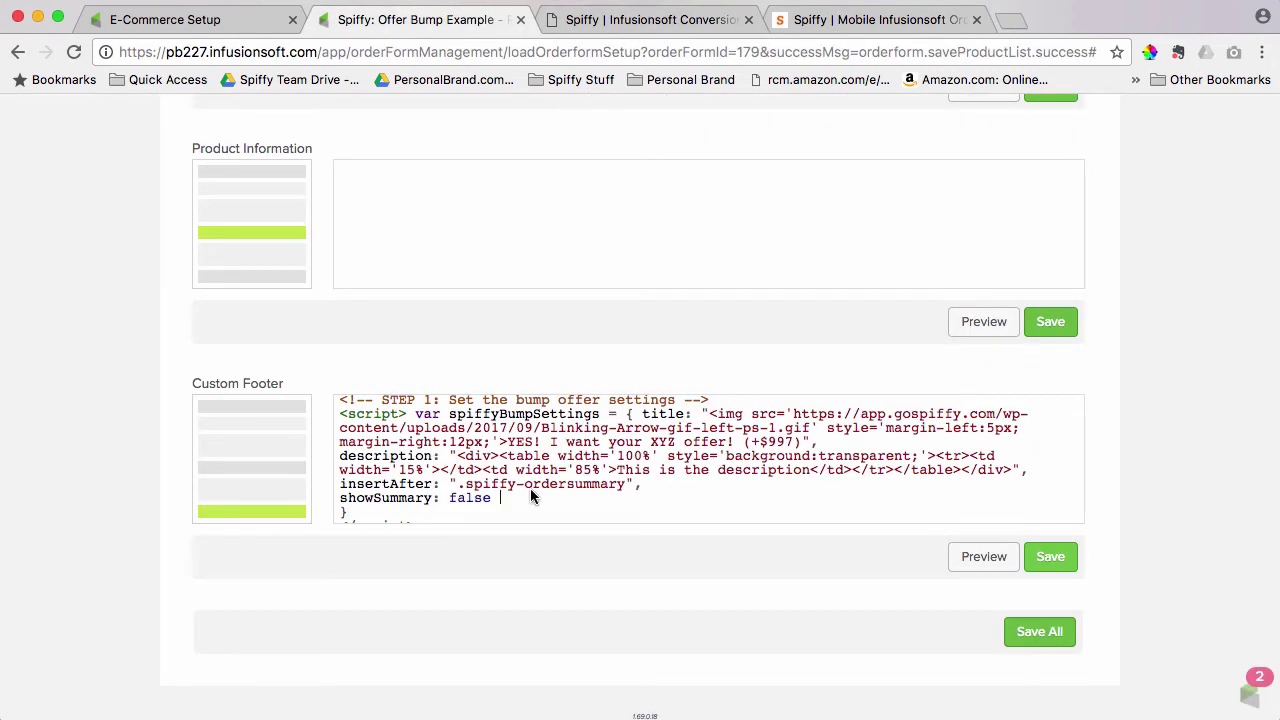
{"action": "key", "text": "ctrl+a"}
{"action": "key", "text": "super+c"}
{"action": "key", "text": "BackSpace"}
{"action": "right_click", "coordinate": [470, 430]}
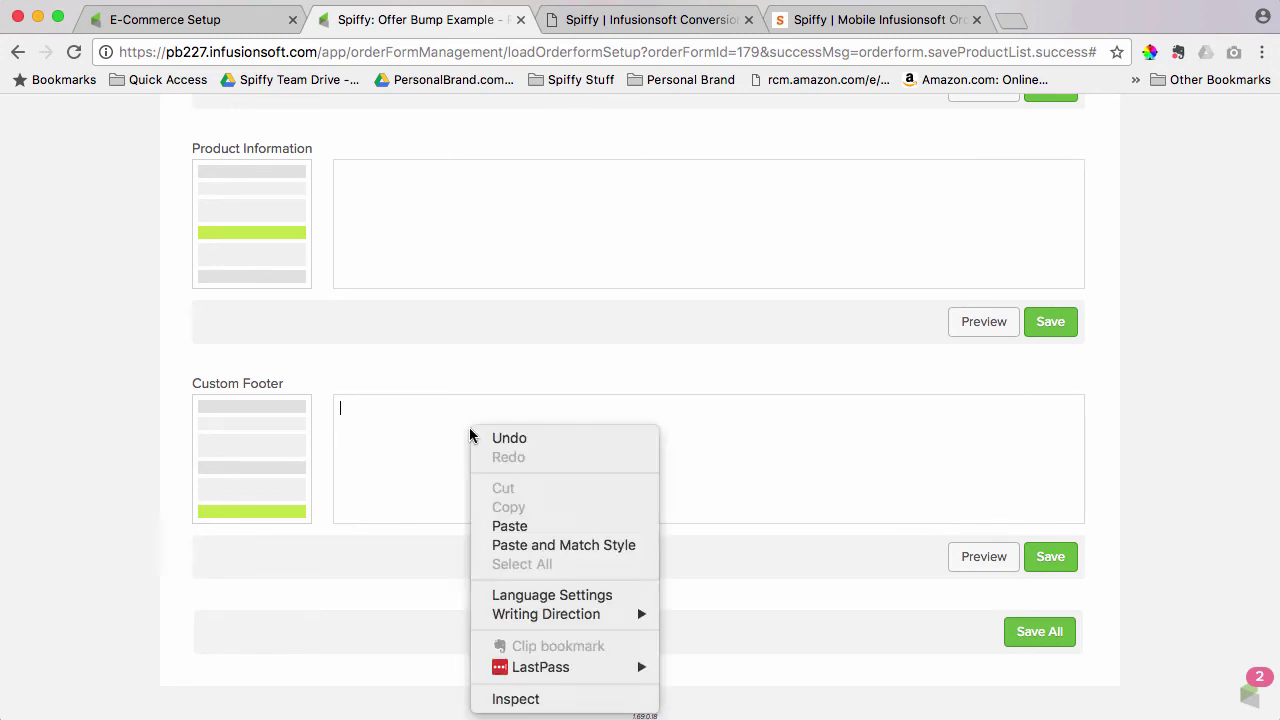
{"action": "left_click", "coordinate": [505, 526]}
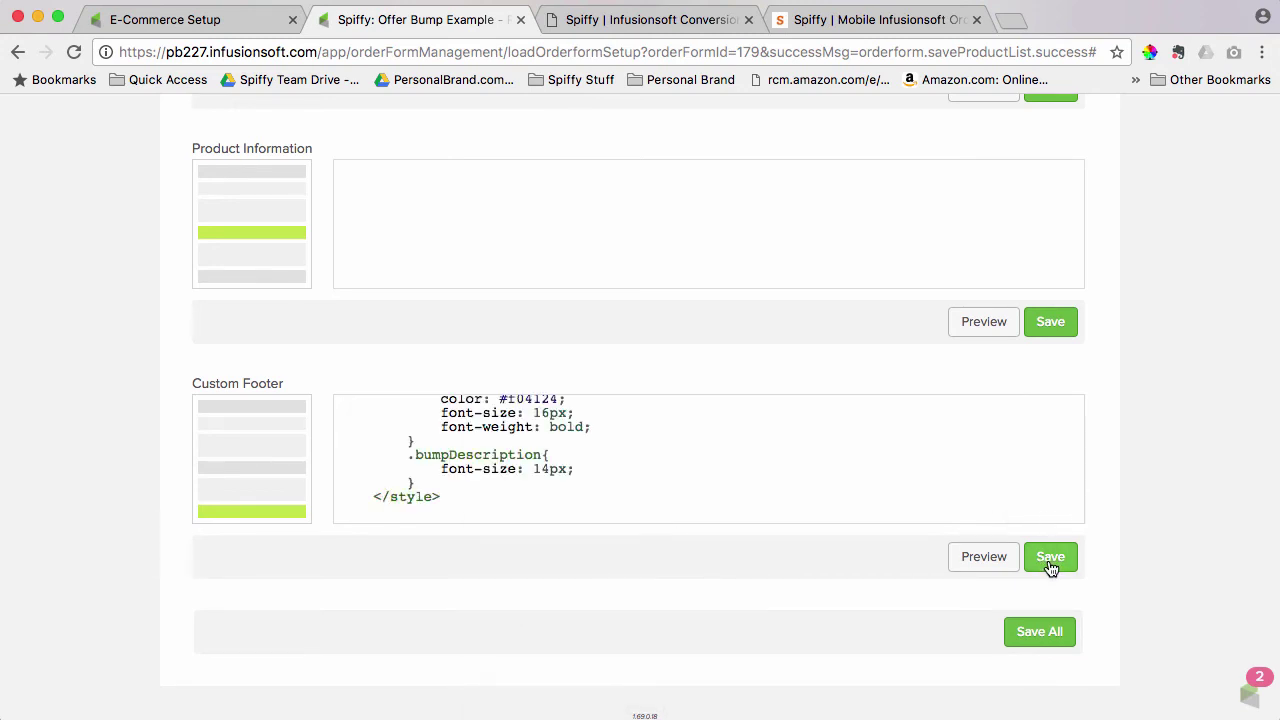
{"action": "left_click", "coordinate": [594, 22]}
- Refresh the live checkout with Cmd+R to load the simple no-arrow offer bump
{"action": "key", "text": "super+r"}
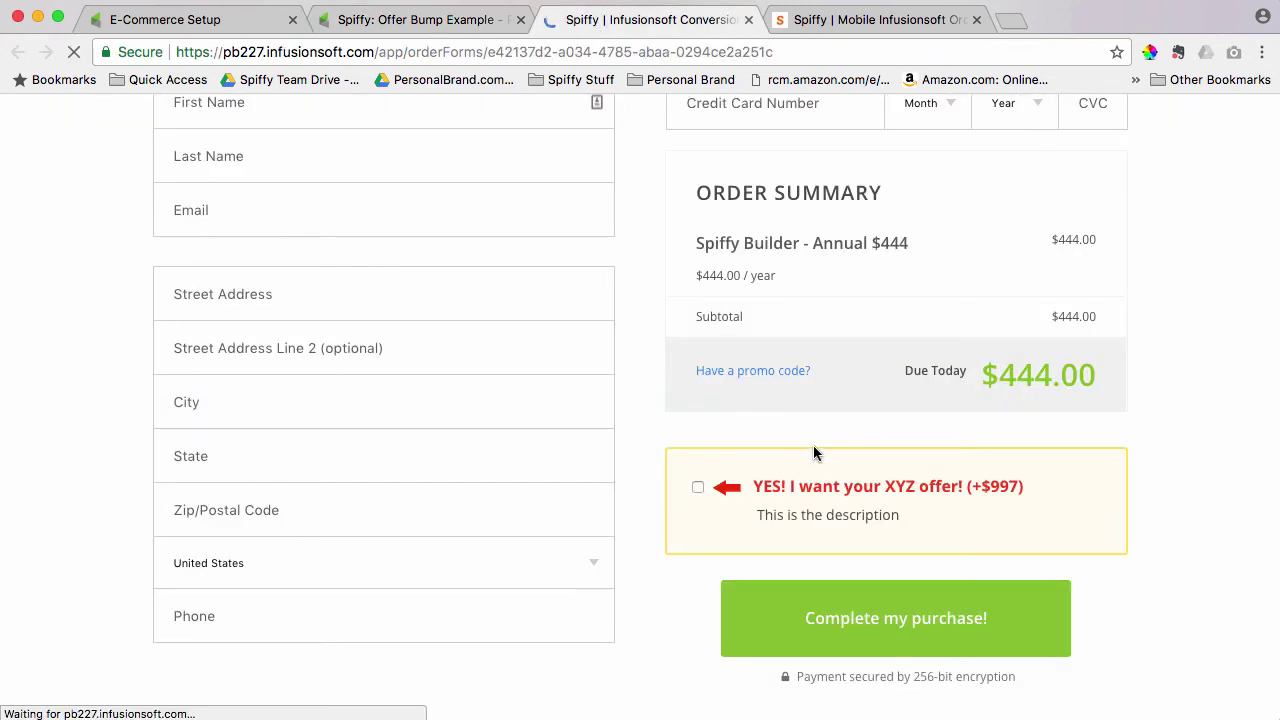